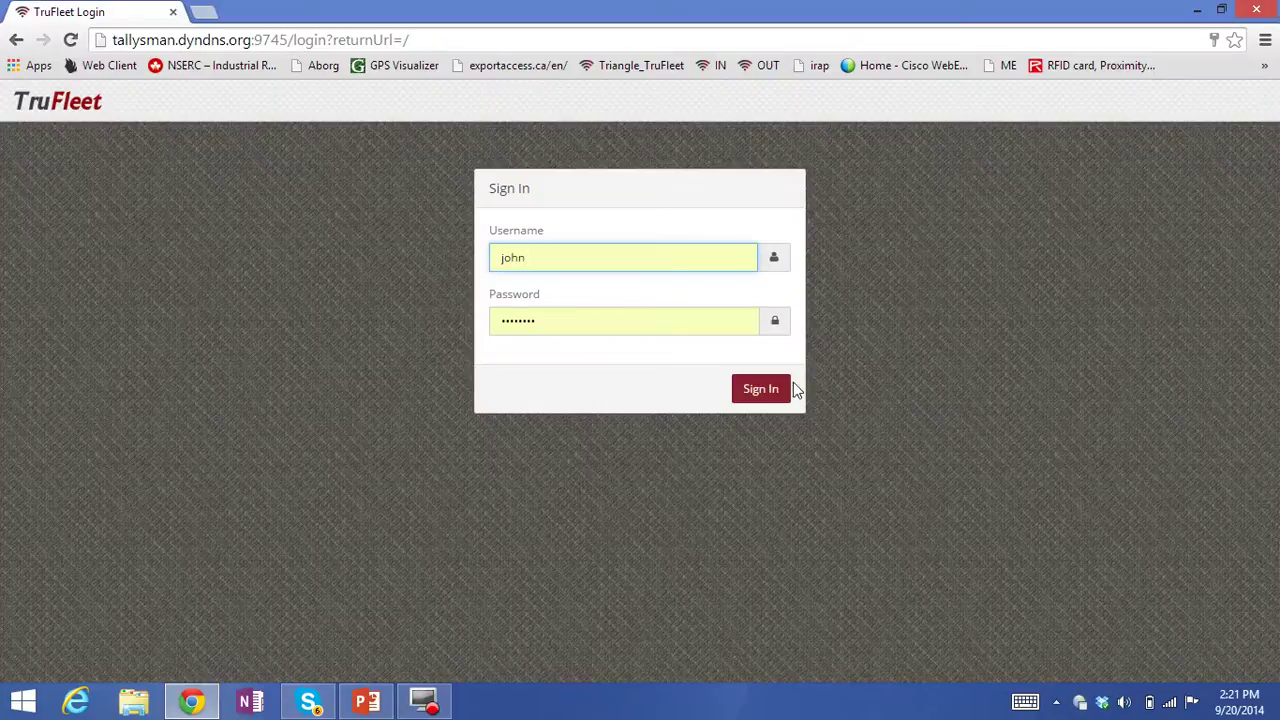
Step: Sign in with the prefilled credentials and center the map on radio Sim2
click(758, 390)
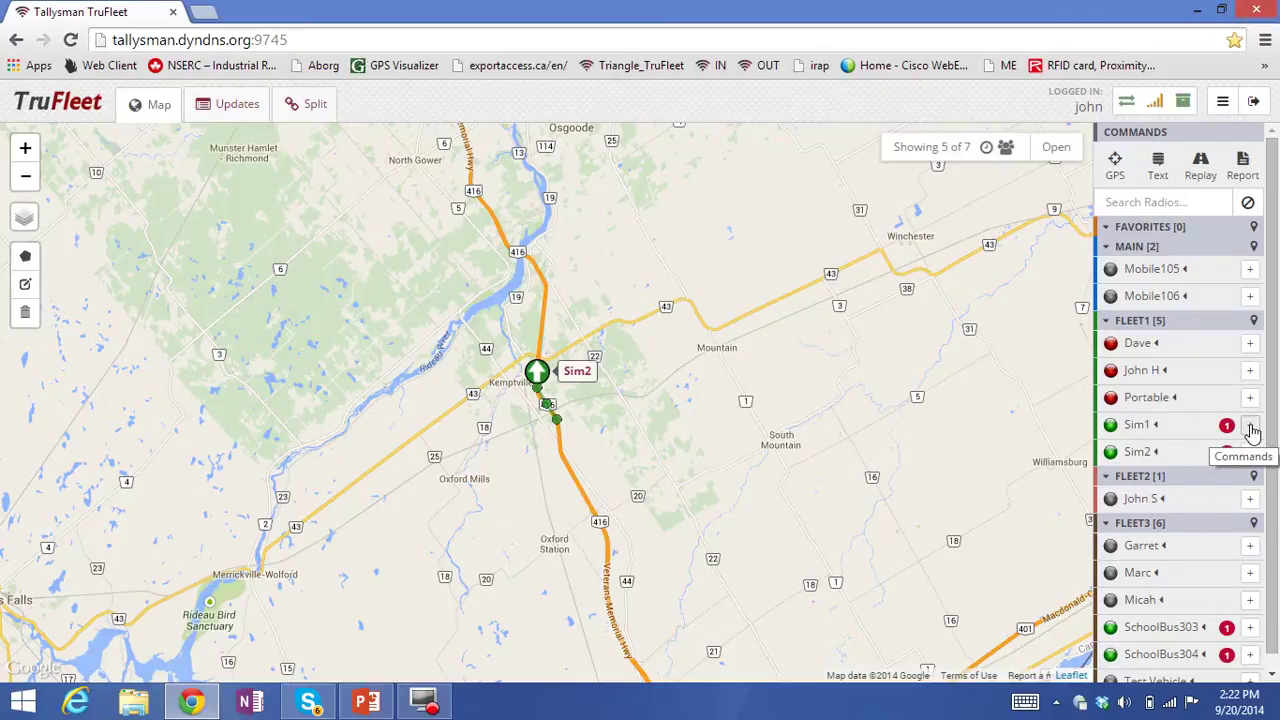
click(1250, 458)
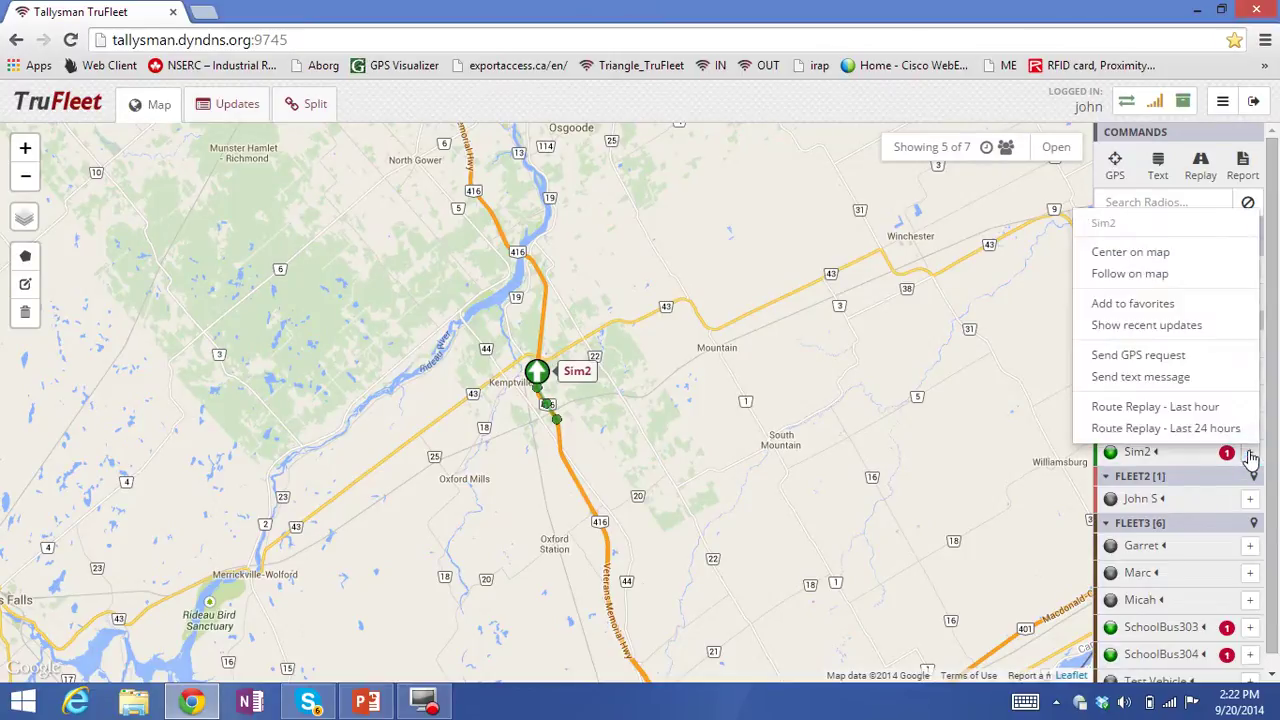
click(1157, 256)
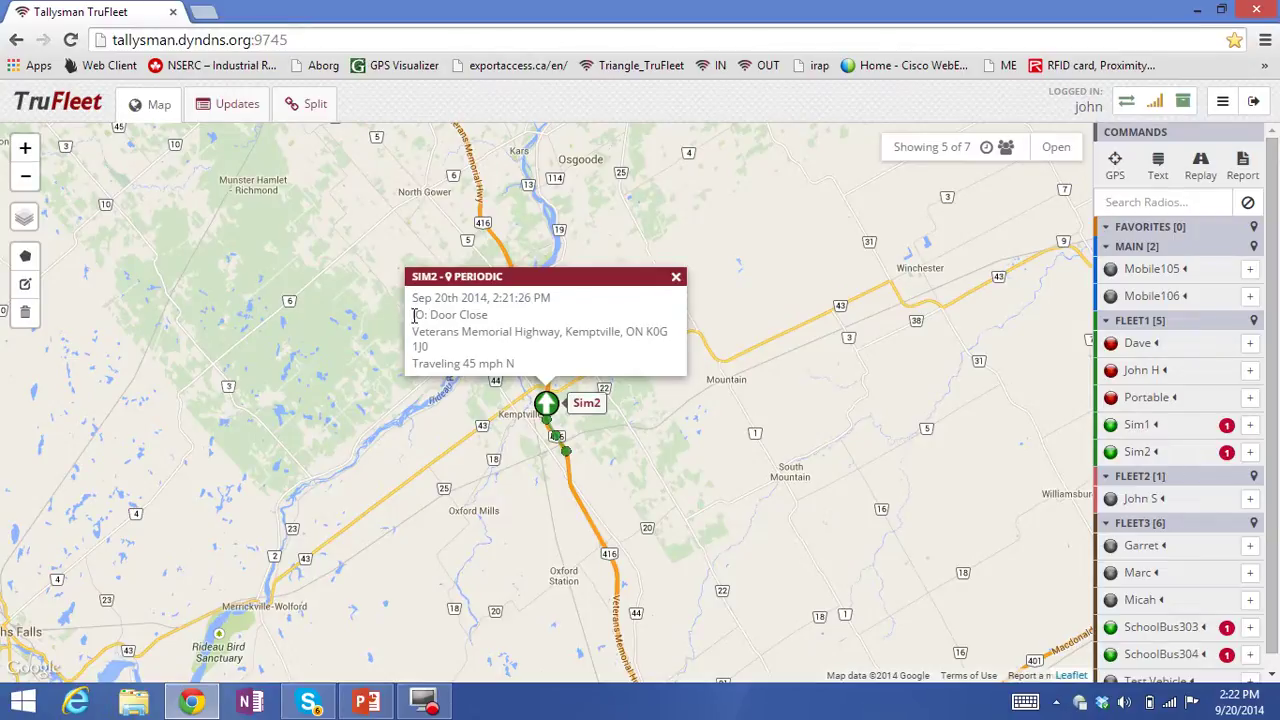
Step: Examine the door status, street address, speed and heading in Sim2's map popup, and close it
drag(414, 315, 507, 317)
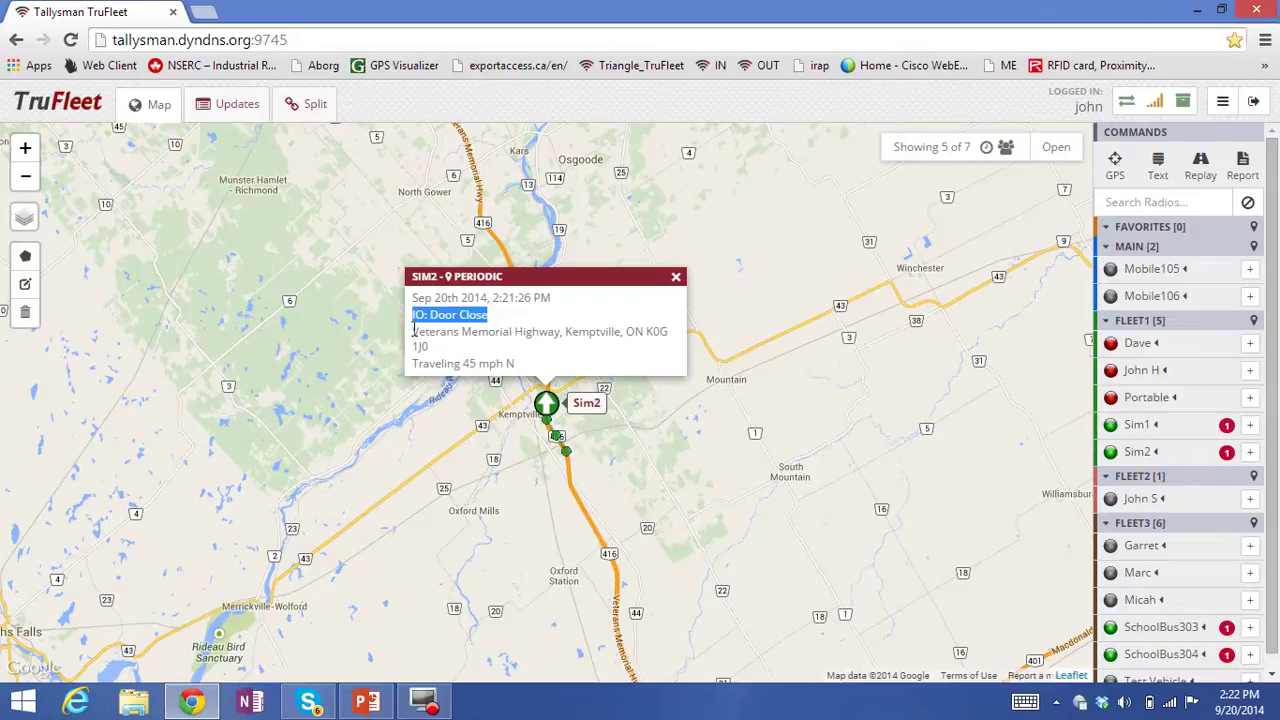
drag(414, 331, 430, 347)
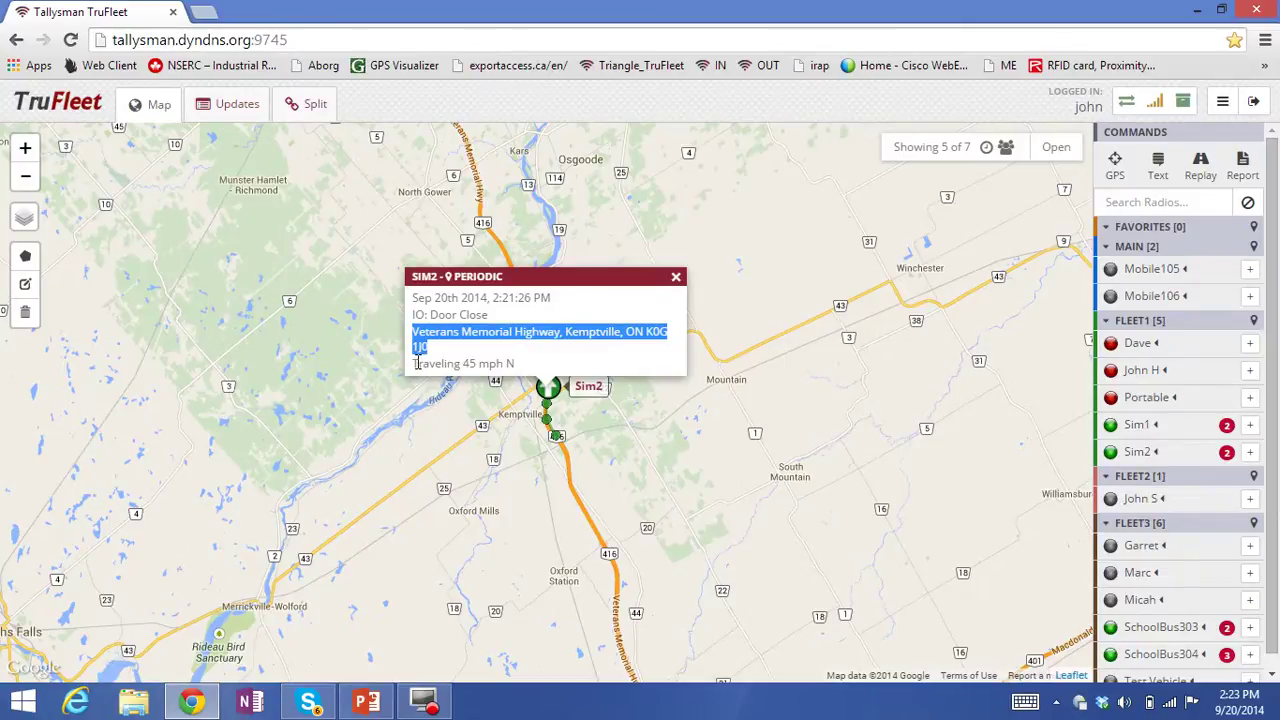
drag(413, 365, 536, 370)
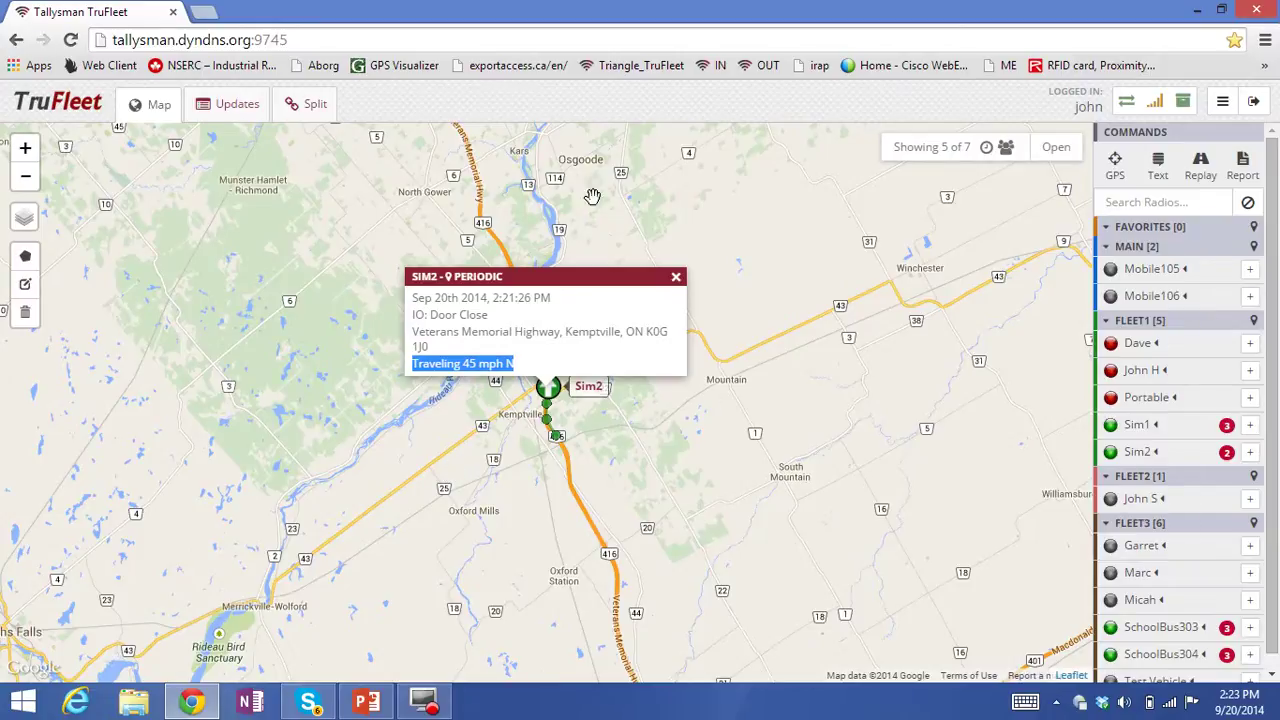
click(676, 278)
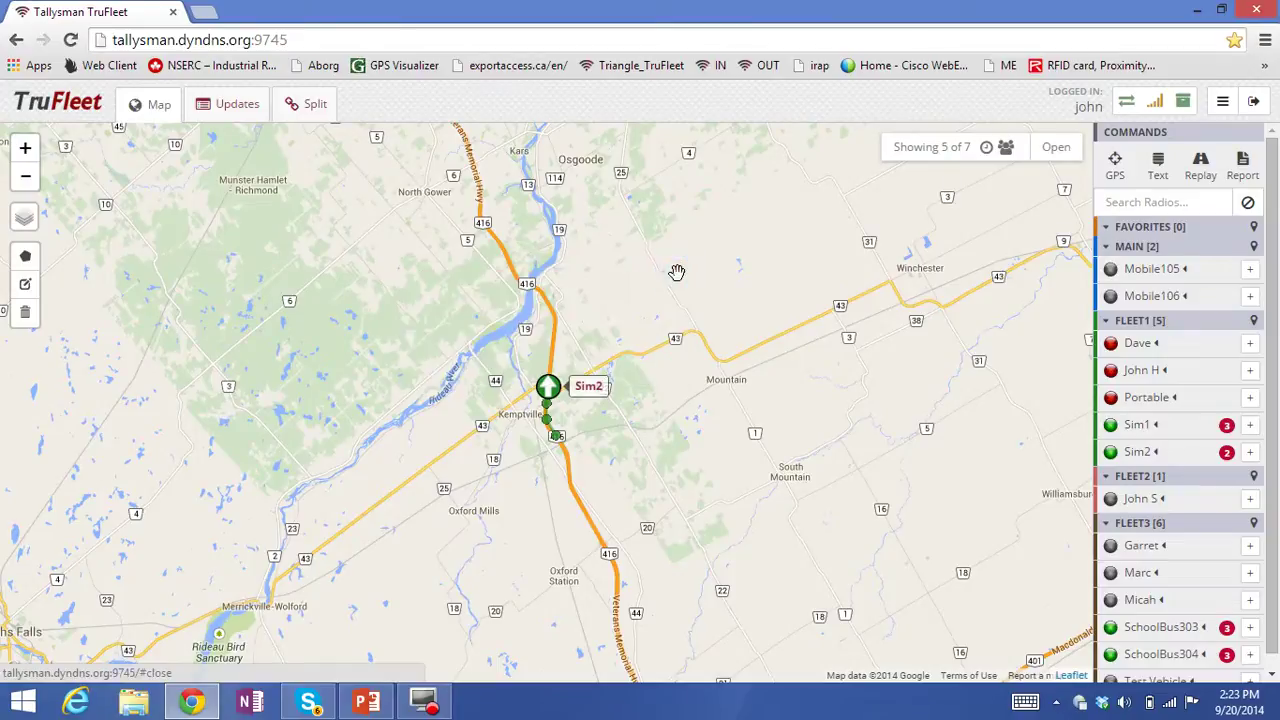
Step: Try the MapQuest Streets base map and switch back to Google Roadmap
scroll(350, 321, down, 1)
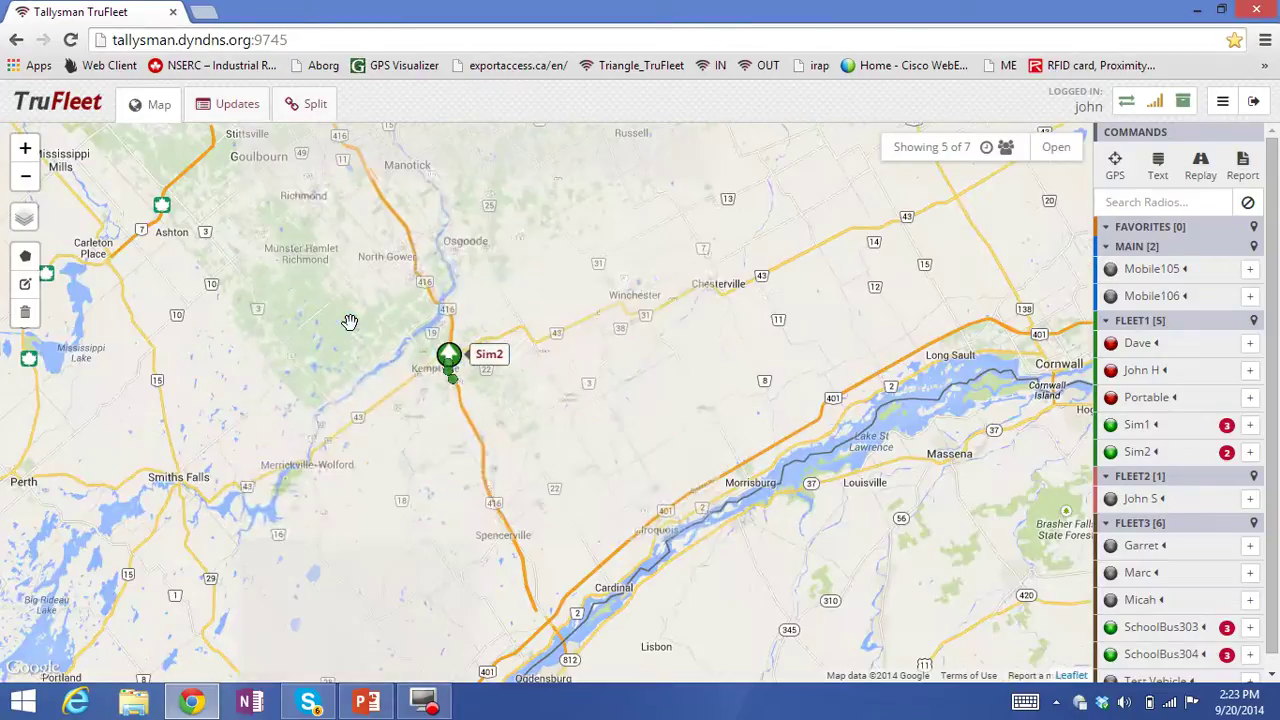
scroll(350, 321, up, 1)
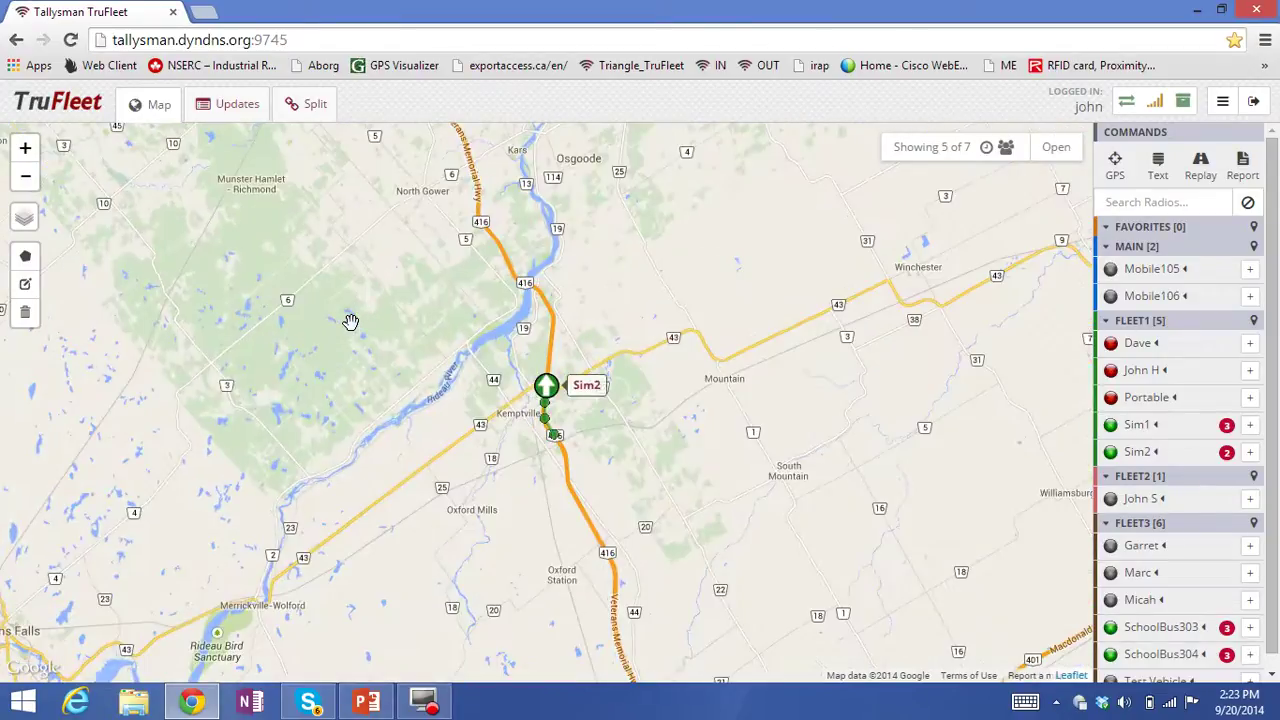
drag(284, 318, 456, 362)
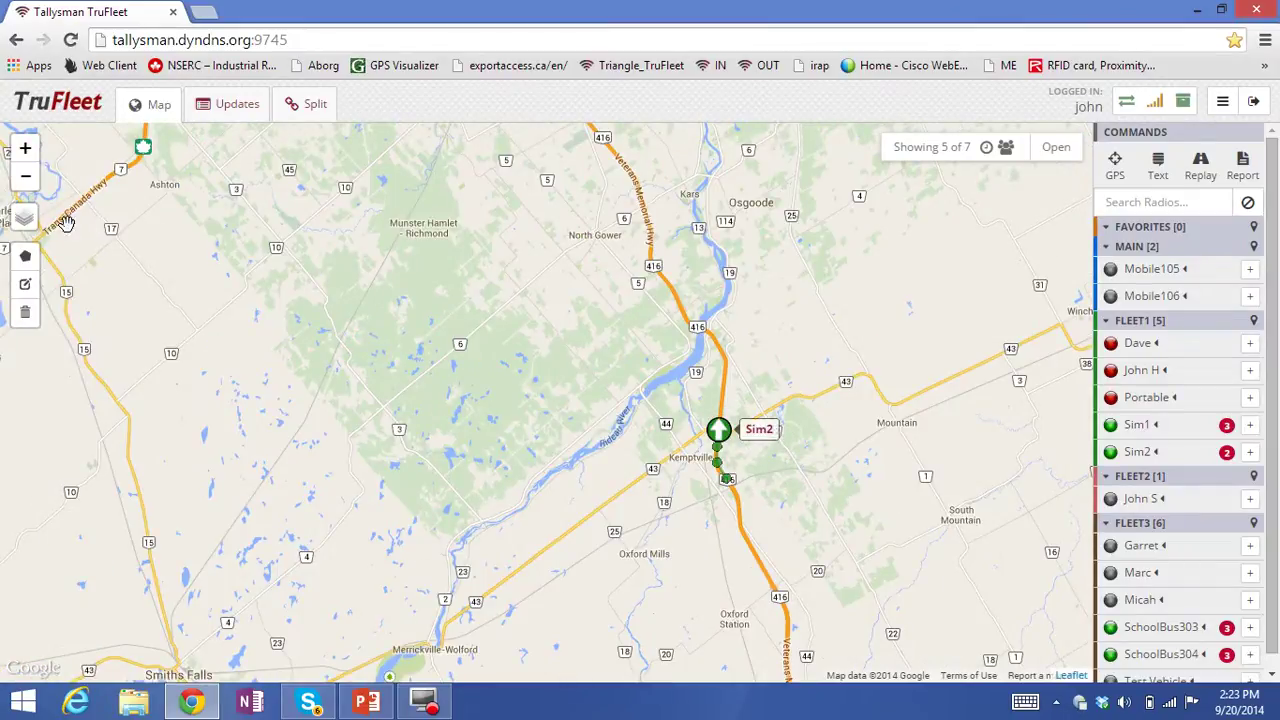
mouse_move(36, 234)
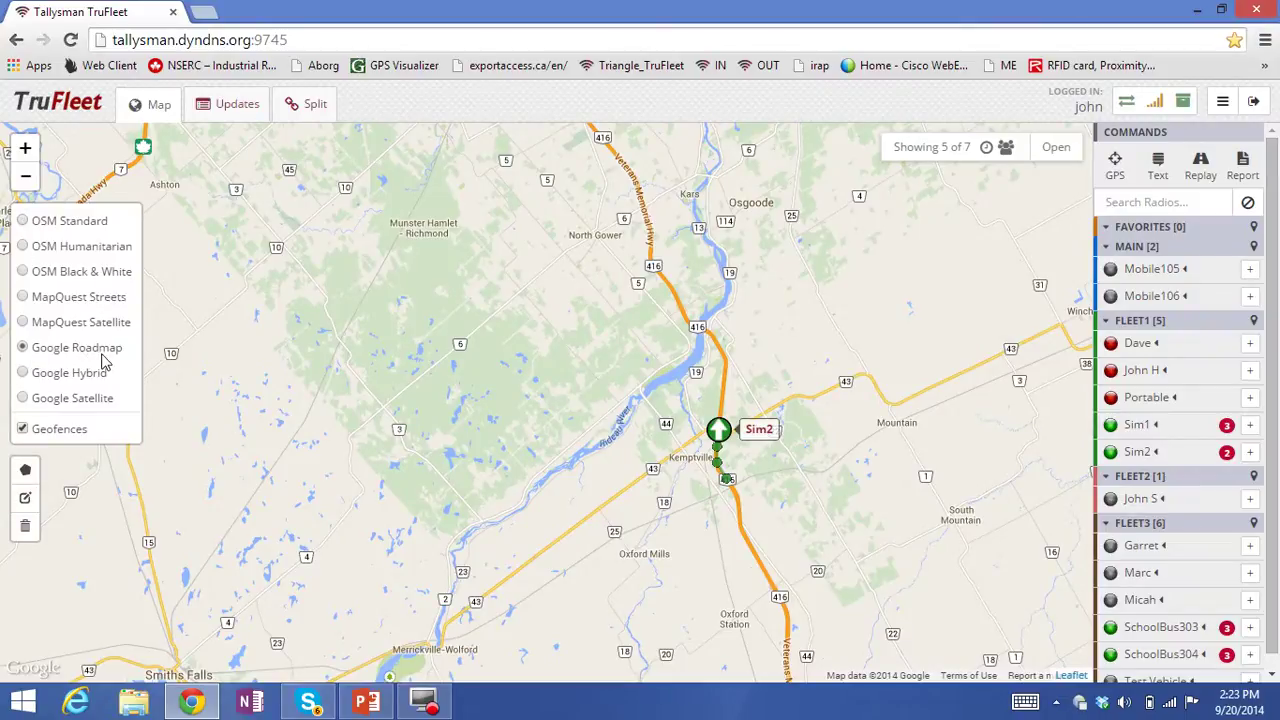
click(23, 299)
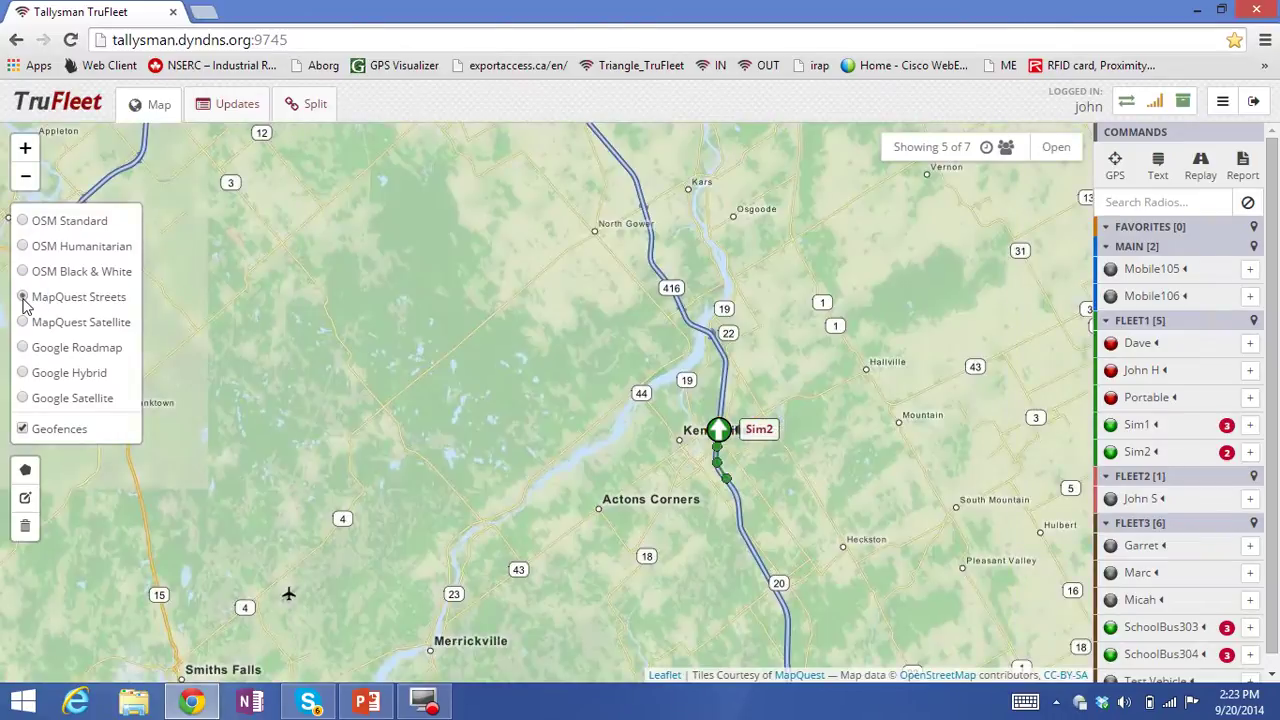
click(25, 348)
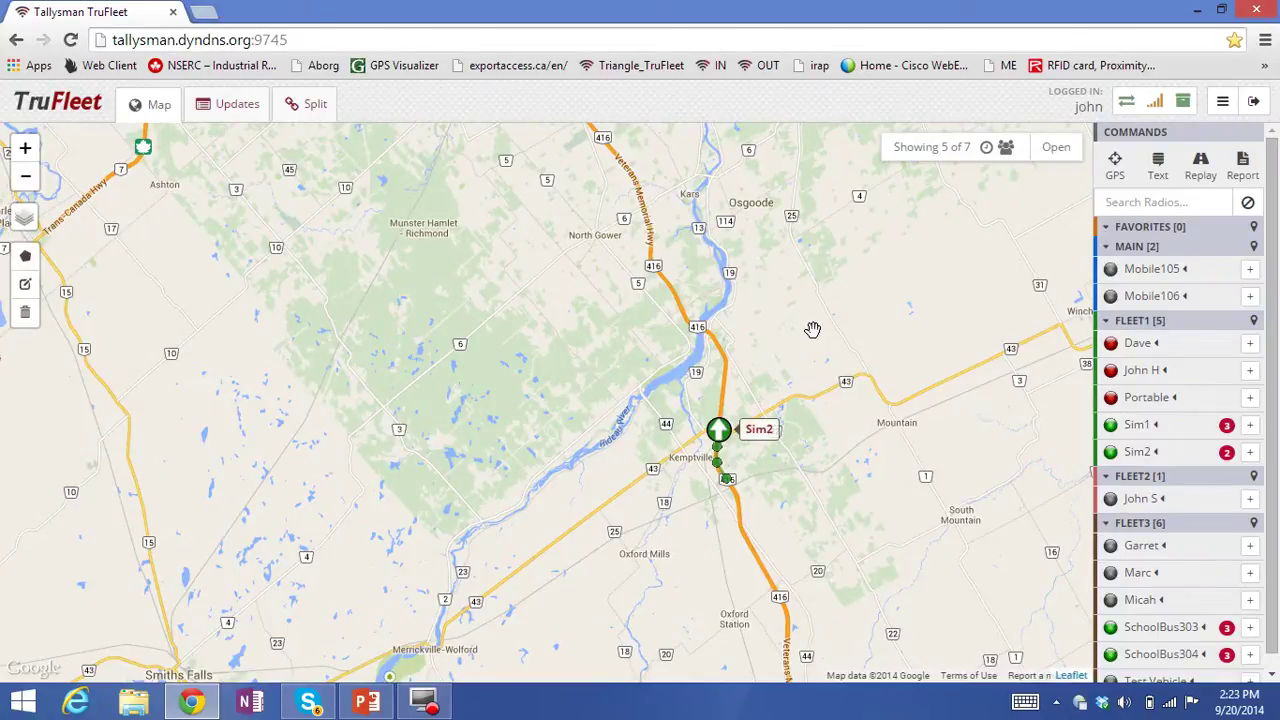
Step: Send a GPS request to radio Sim2
mouse_move(803, 383)
mouse_down()
mouse_move(731, 351)
mouse_move(787, 314)
mouse_up()
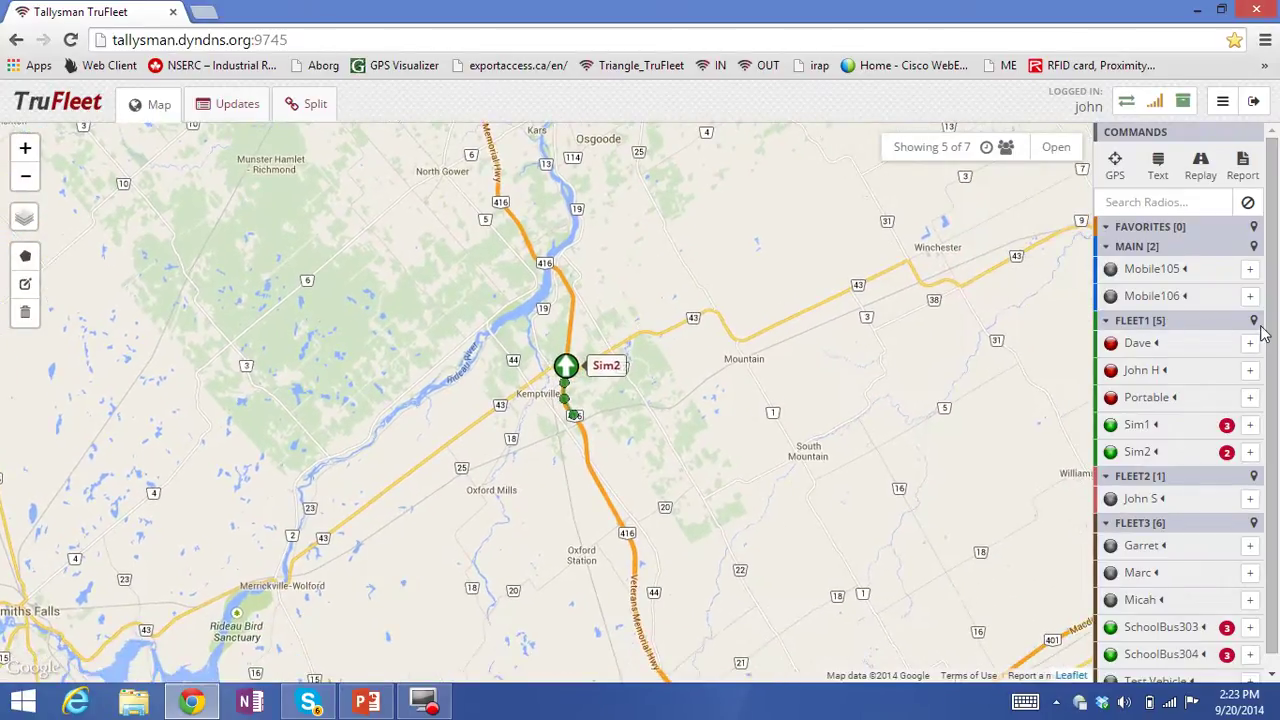
click(1250, 455)
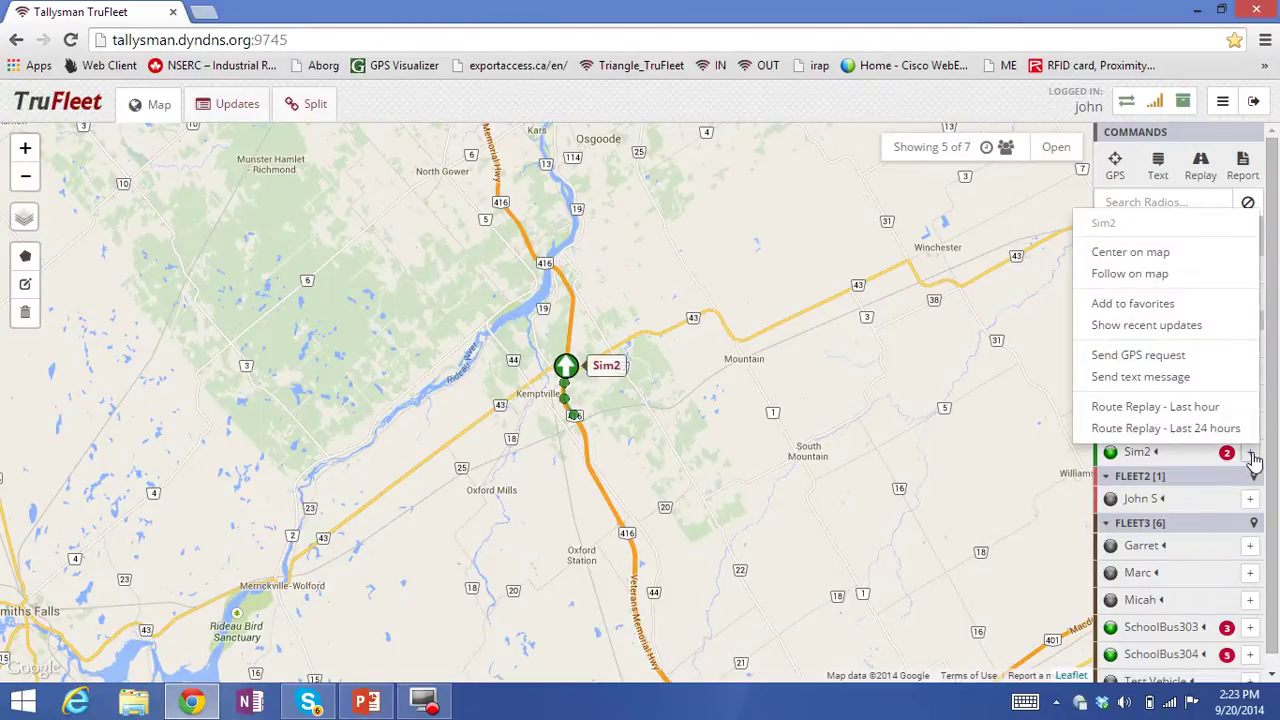
click(1178, 357)
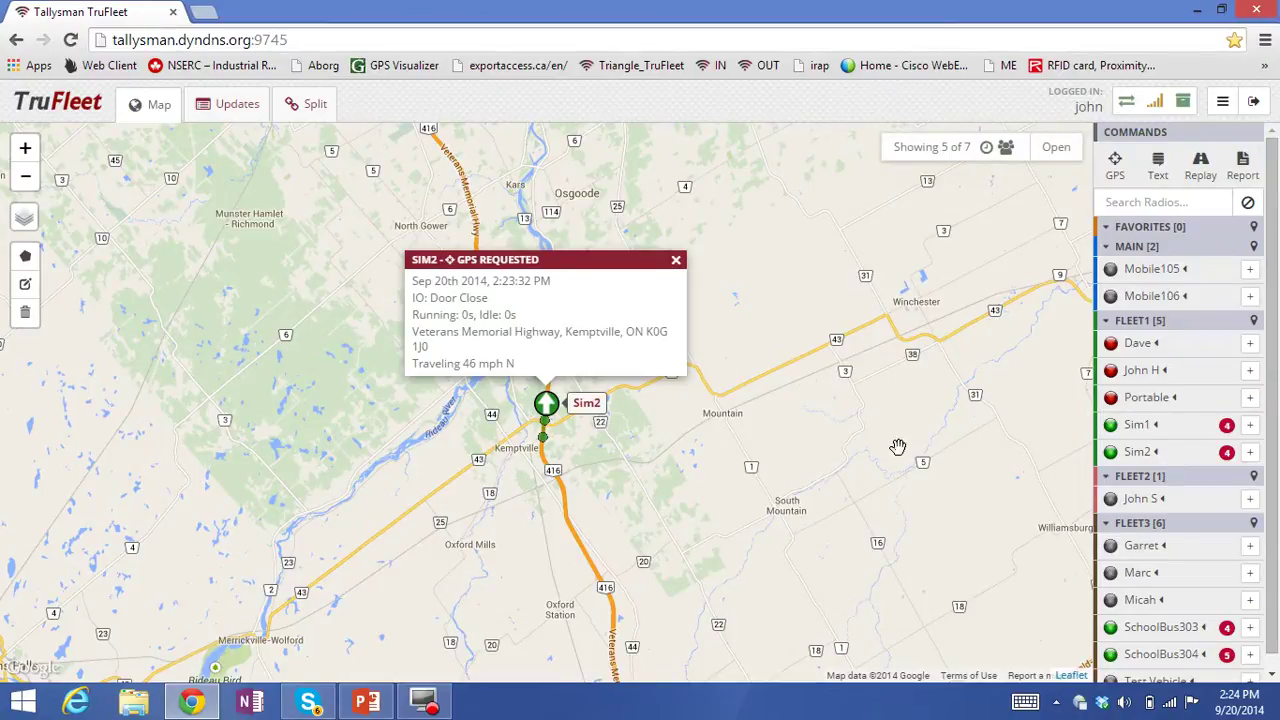
Step: Replay Sim2's route for the last hour, viewing updates 5 and 17 before playing on and pausing at update 33
click(1250, 455)
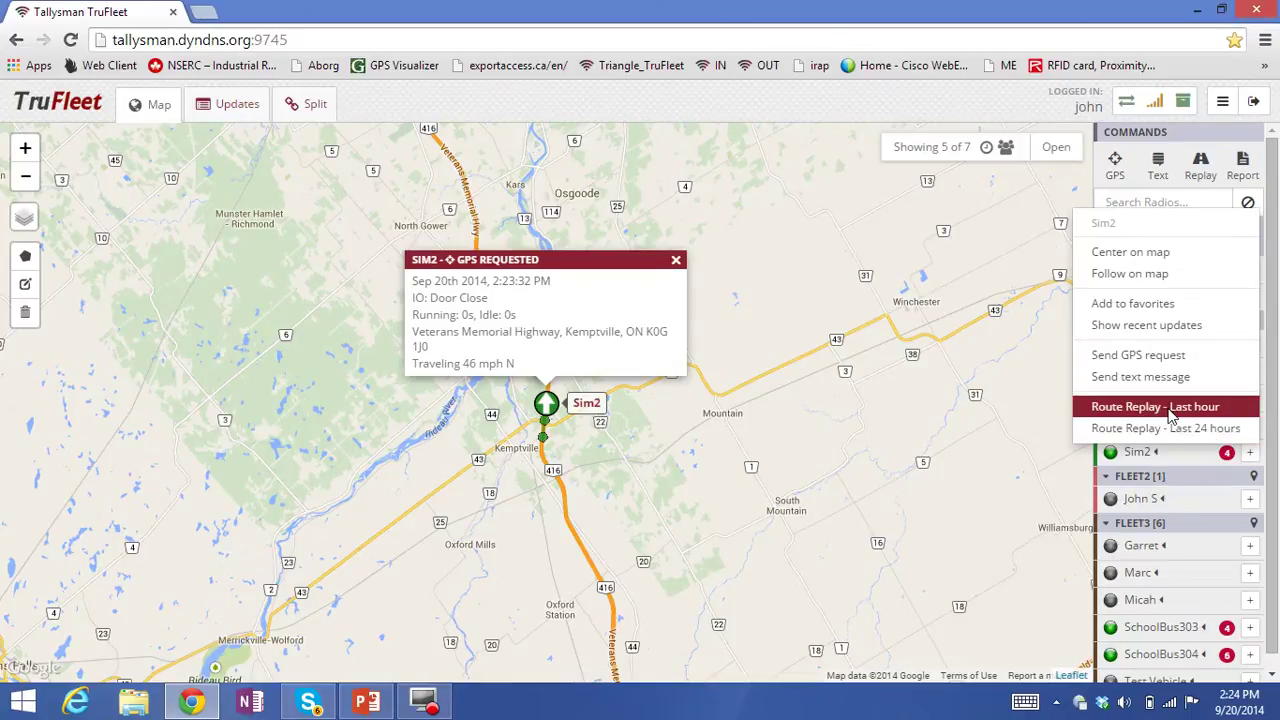
click(1170, 410)
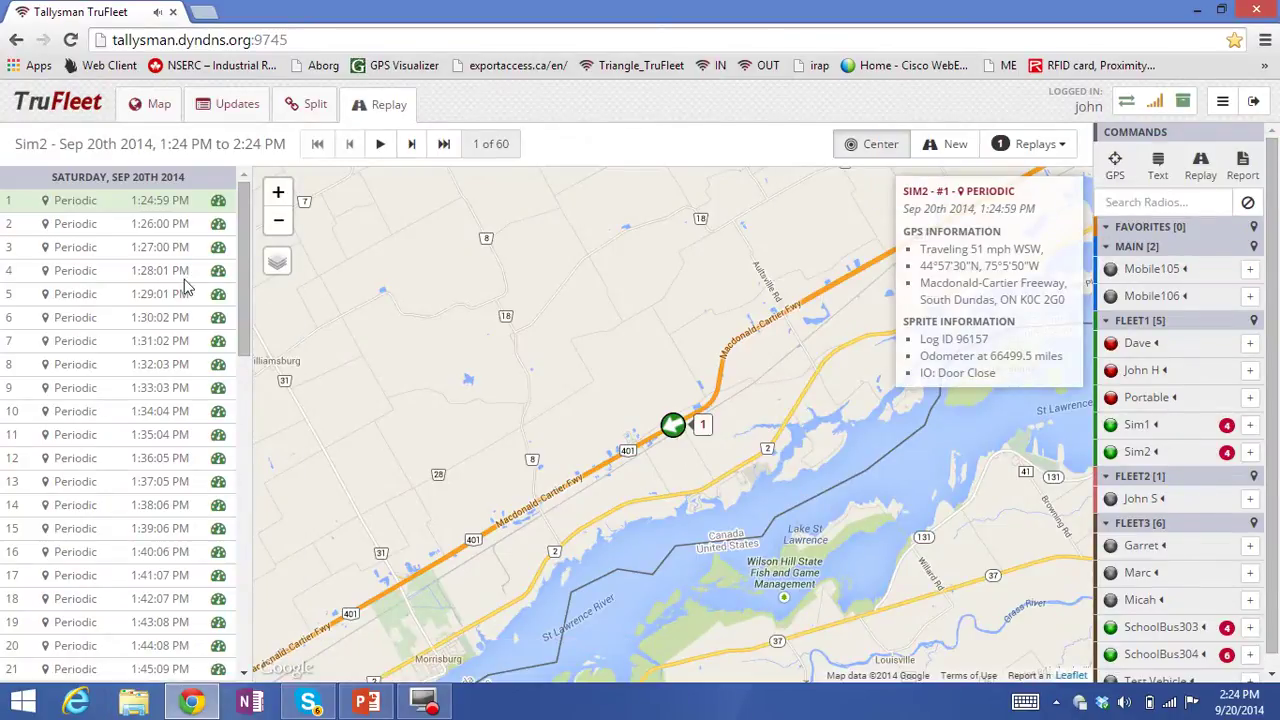
click(150, 296)
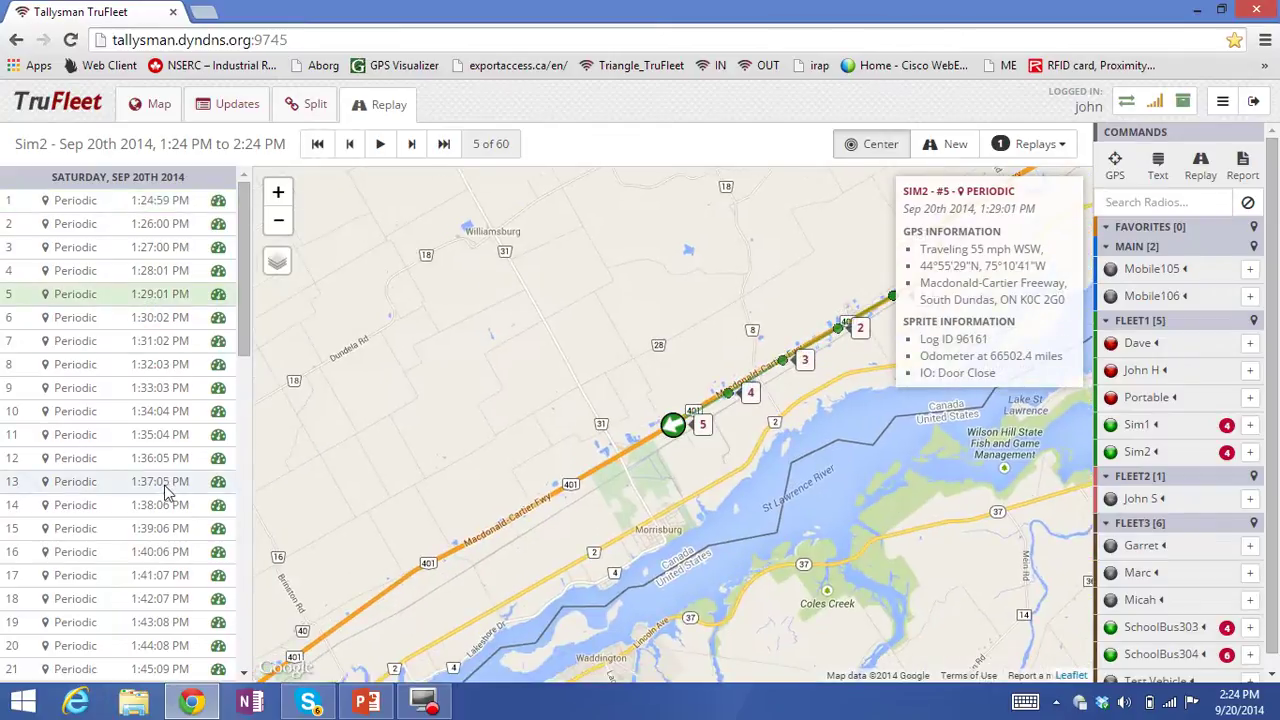
click(145, 578)
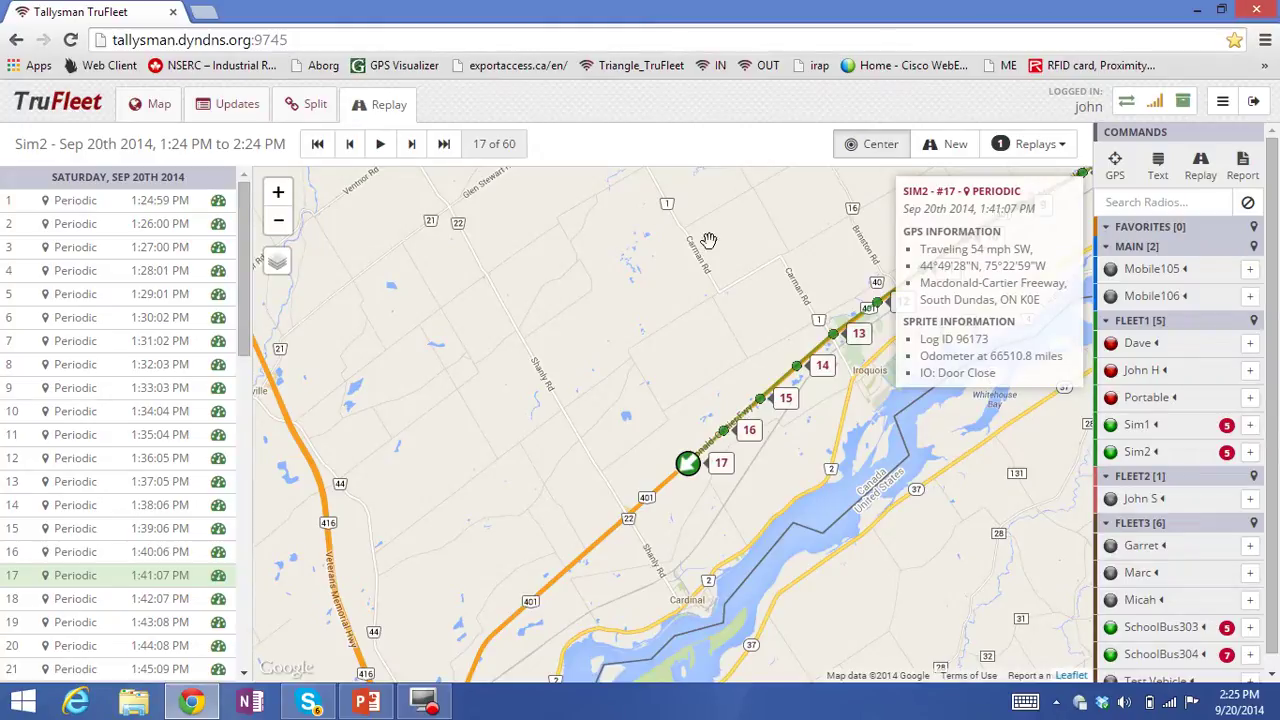
click(382, 148)
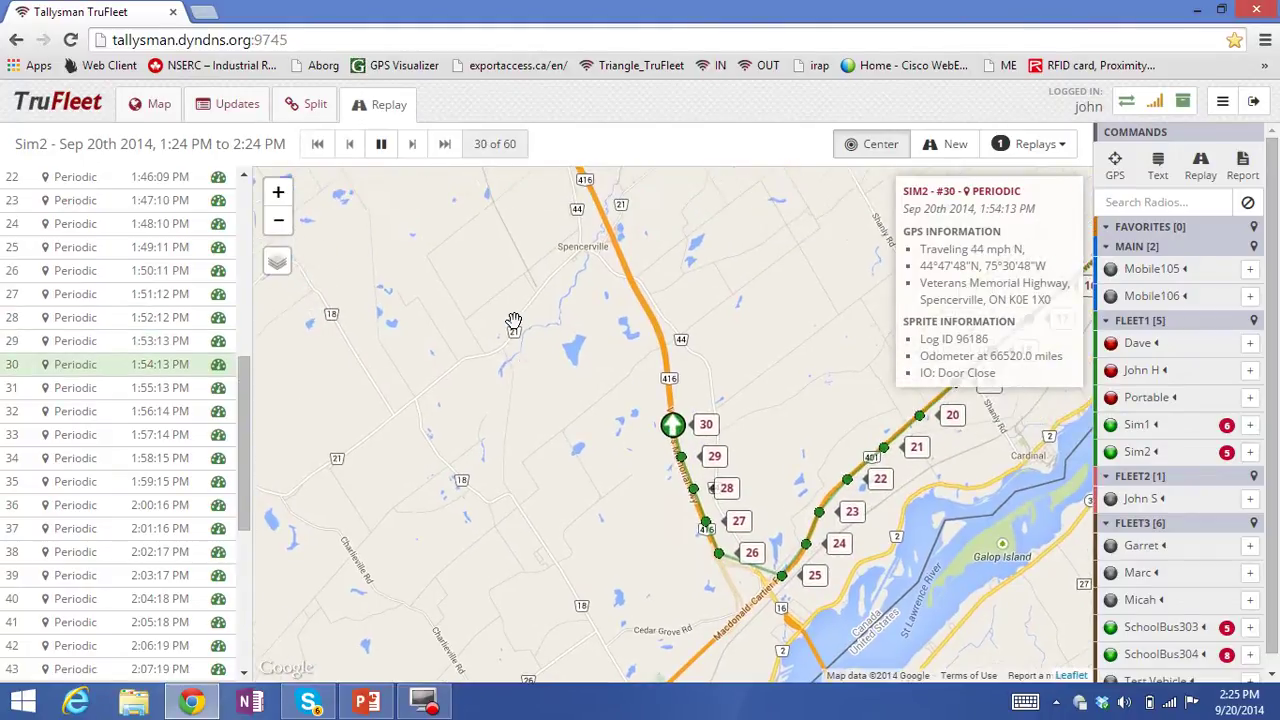
click(382, 150)
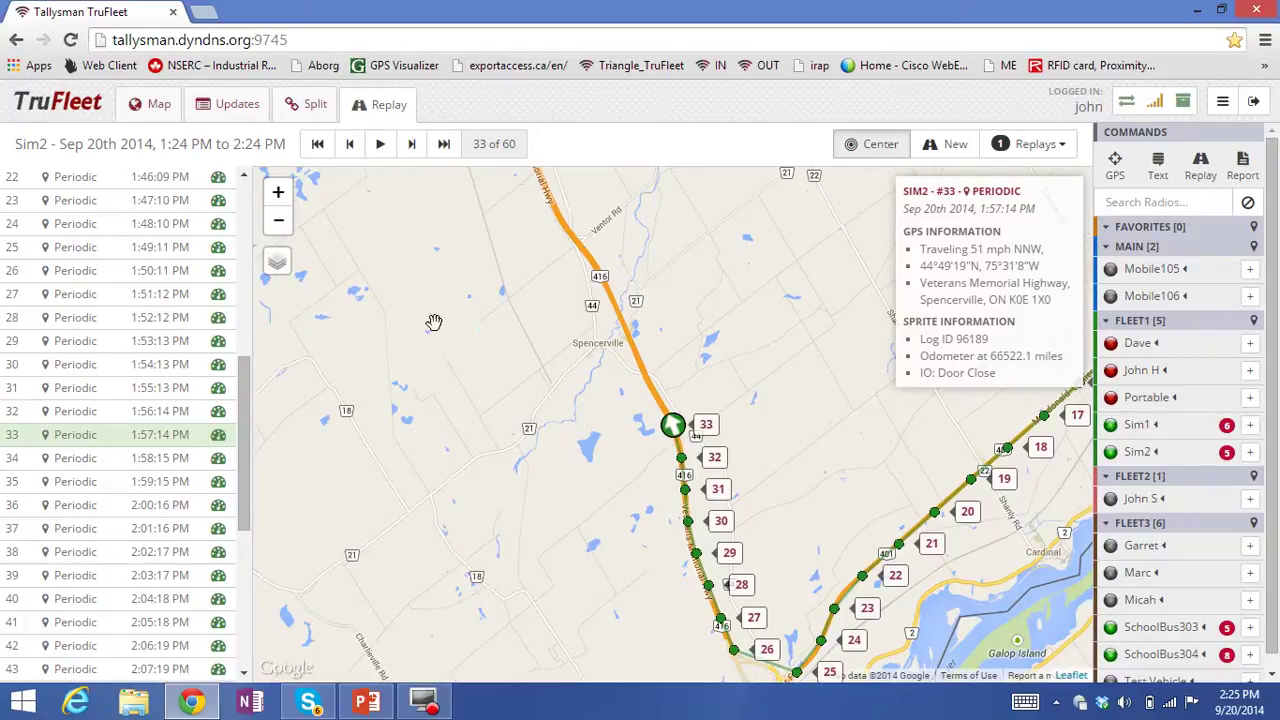
Step: Draw a triangular geofence on the live map south of Munster Hamlet and save it with the name Geo 1
click(156, 106)
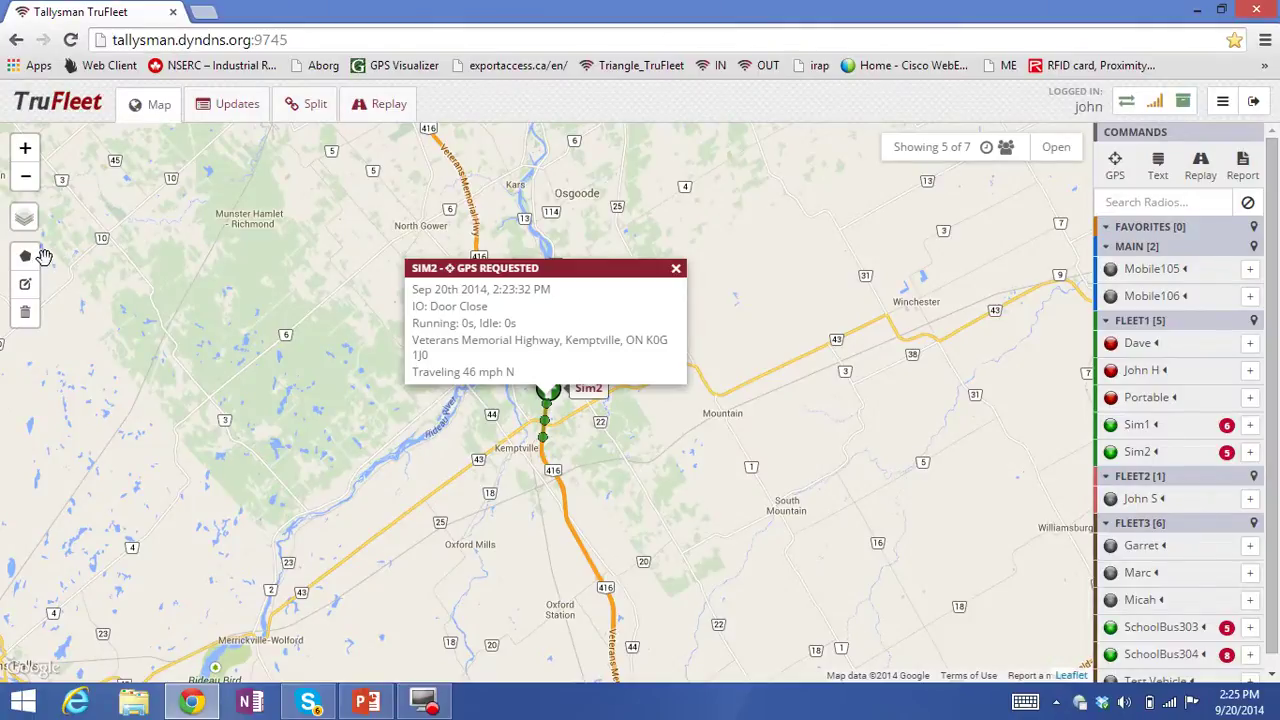
mouse_move(30, 254)
click(26, 256)
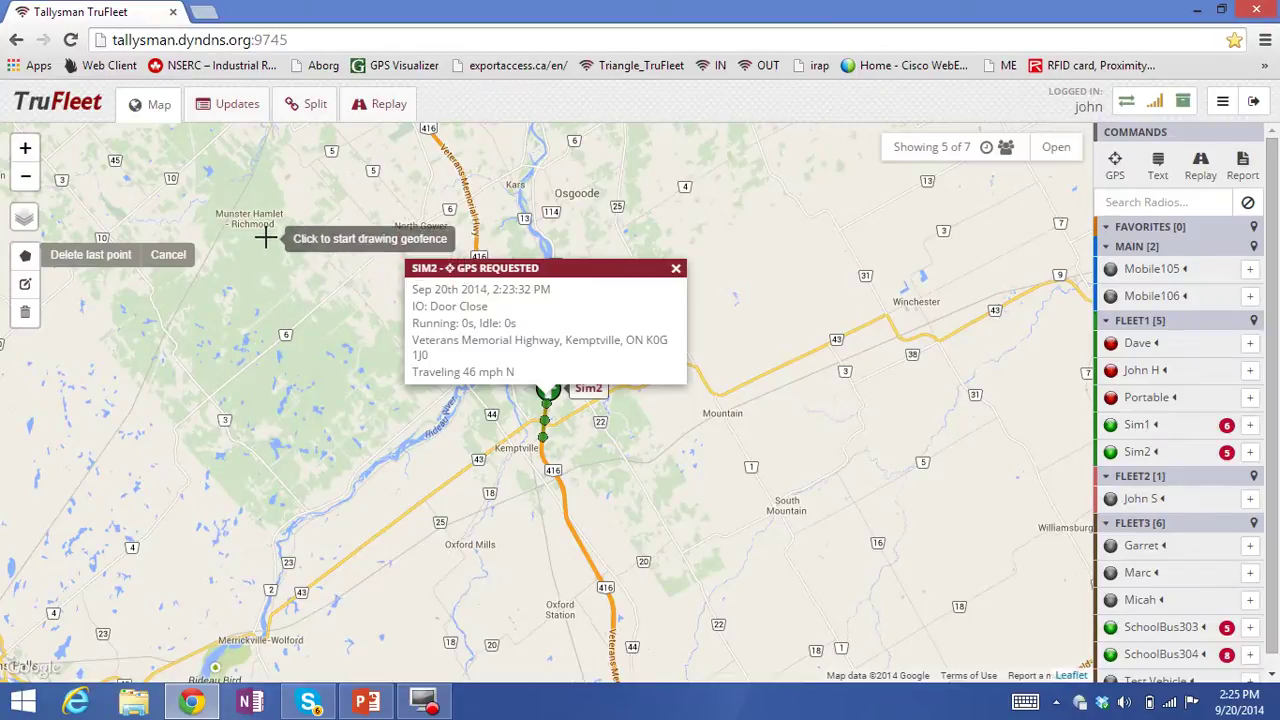
click(170, 326)
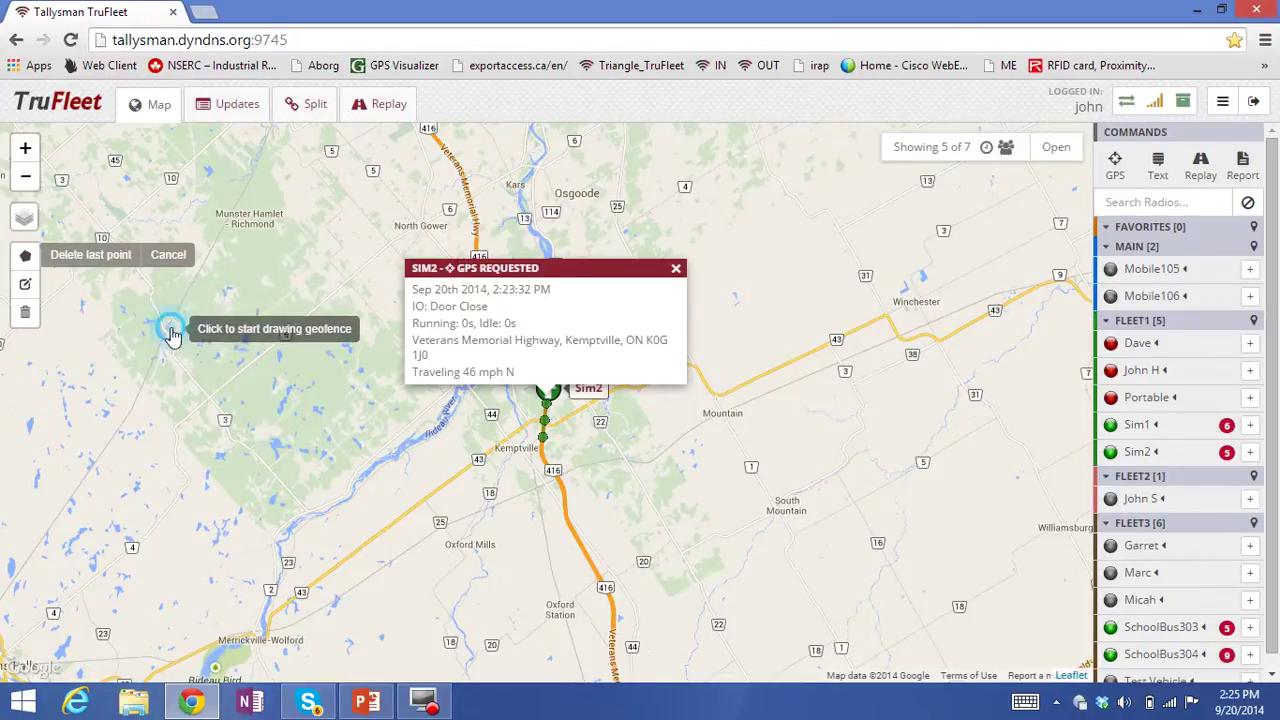
click(272, 294)
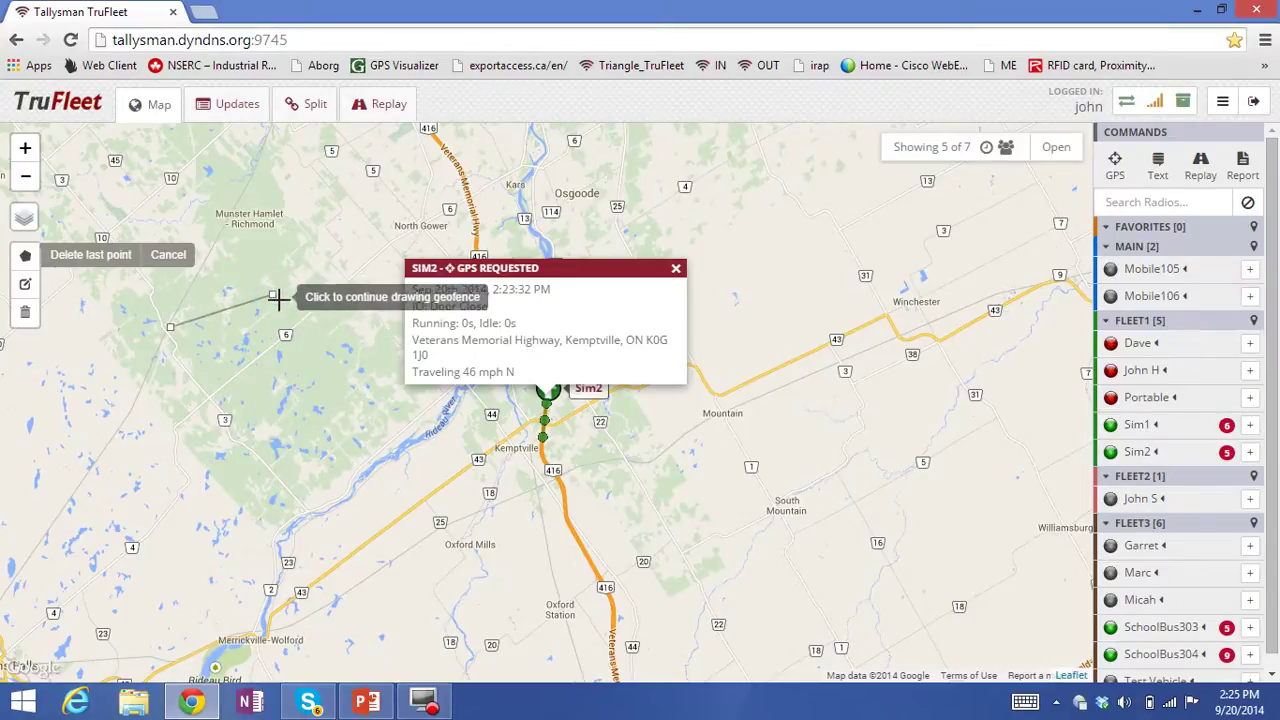
click(270, 410)
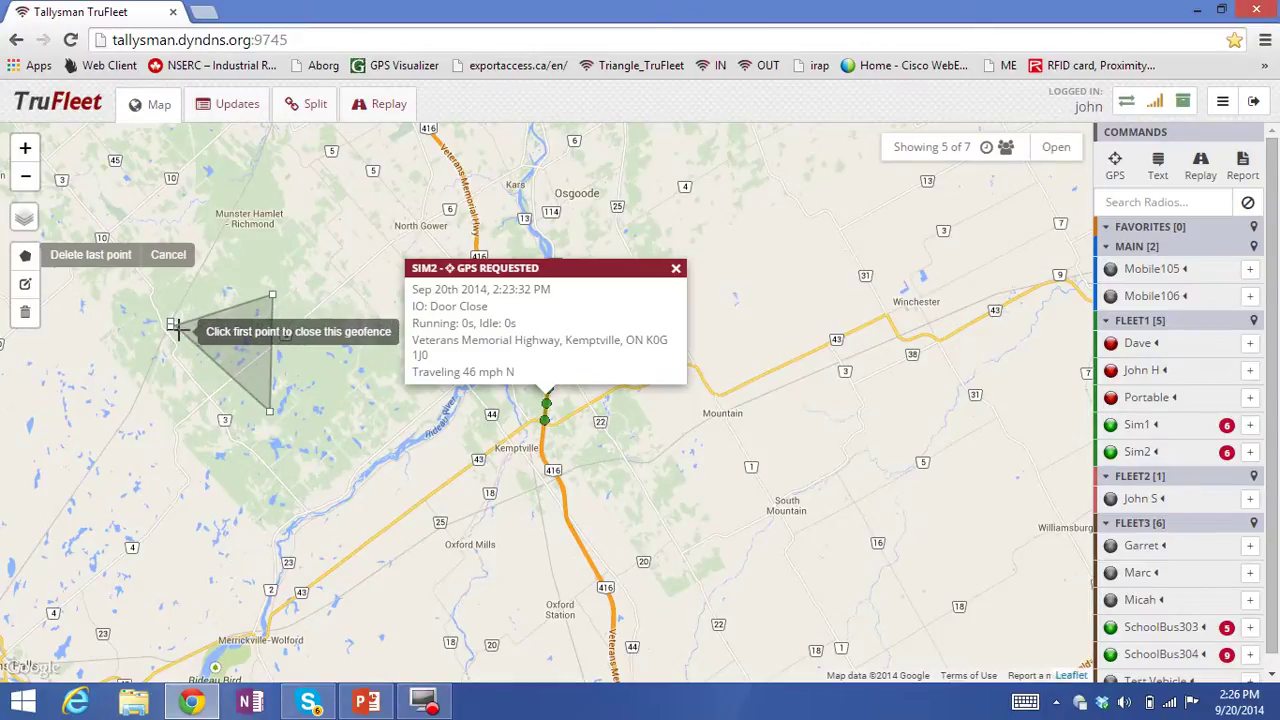
click(171, 328)
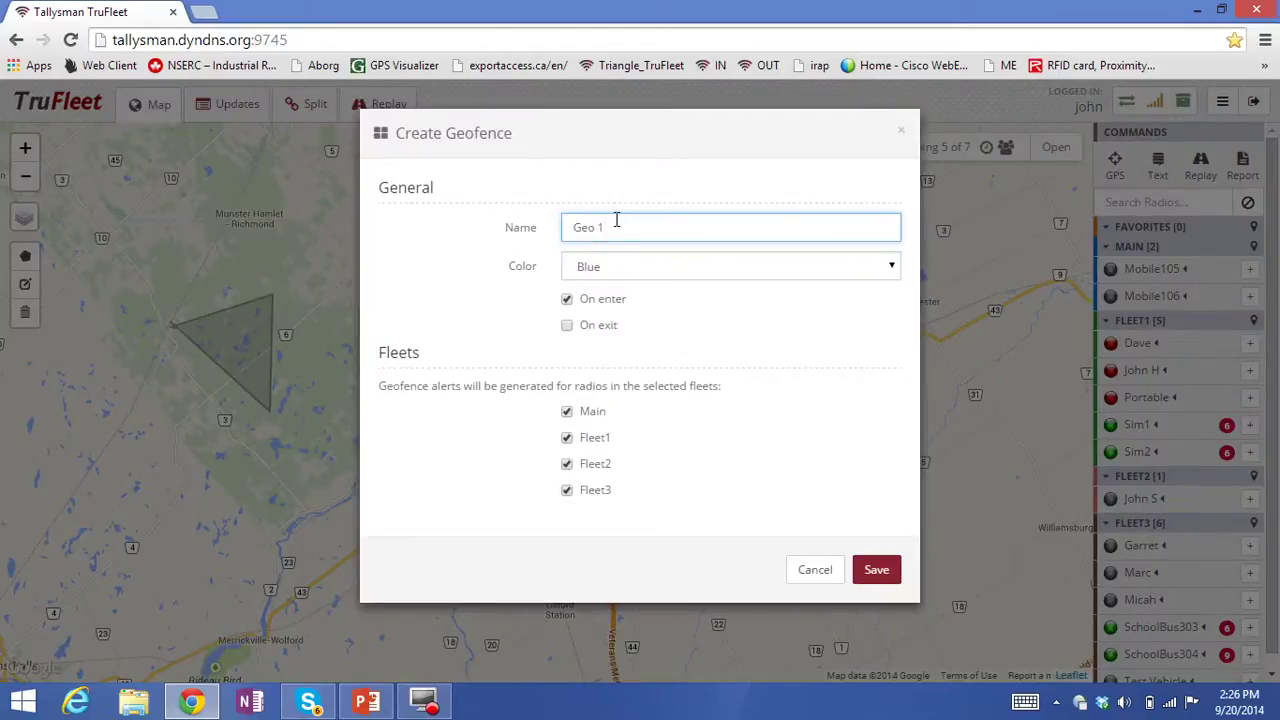
click(876, 569)
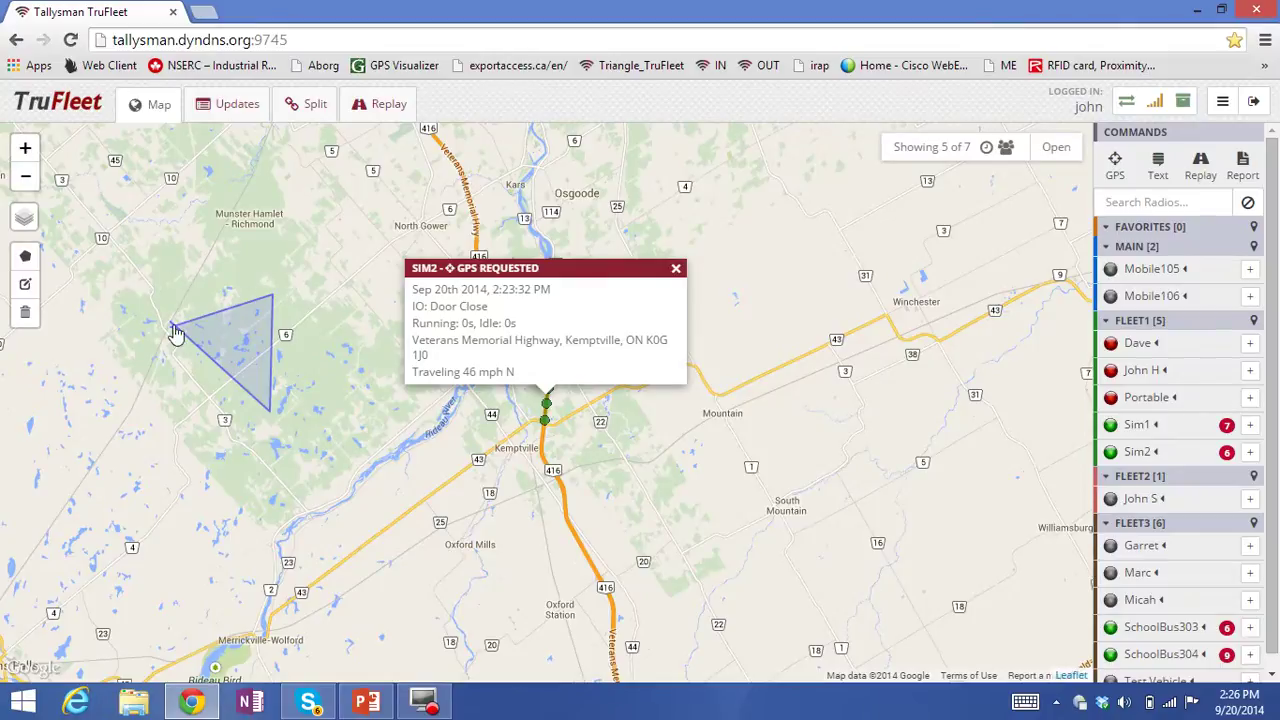
Step: Reshape the Geo 1 geofence into a five-sided area by pulling its southwest and east edges outward, and save the change
click(26, 289)
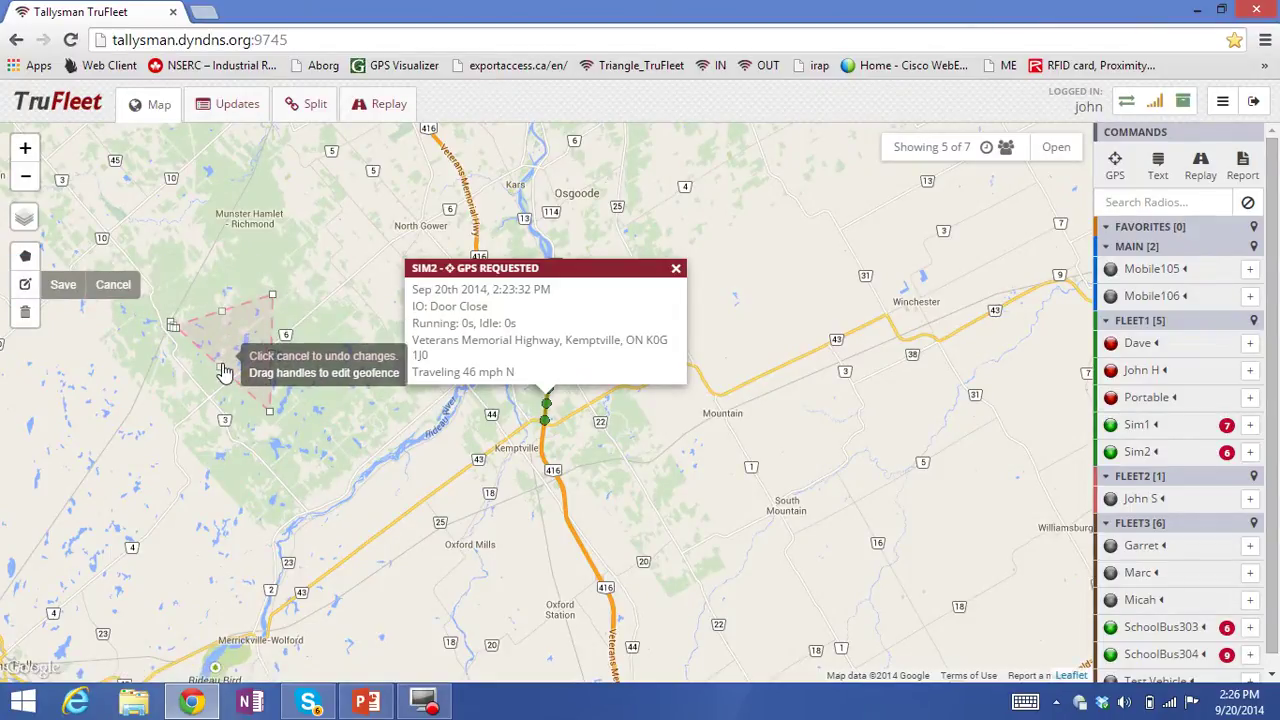
drag(222, 369, 160, 436)
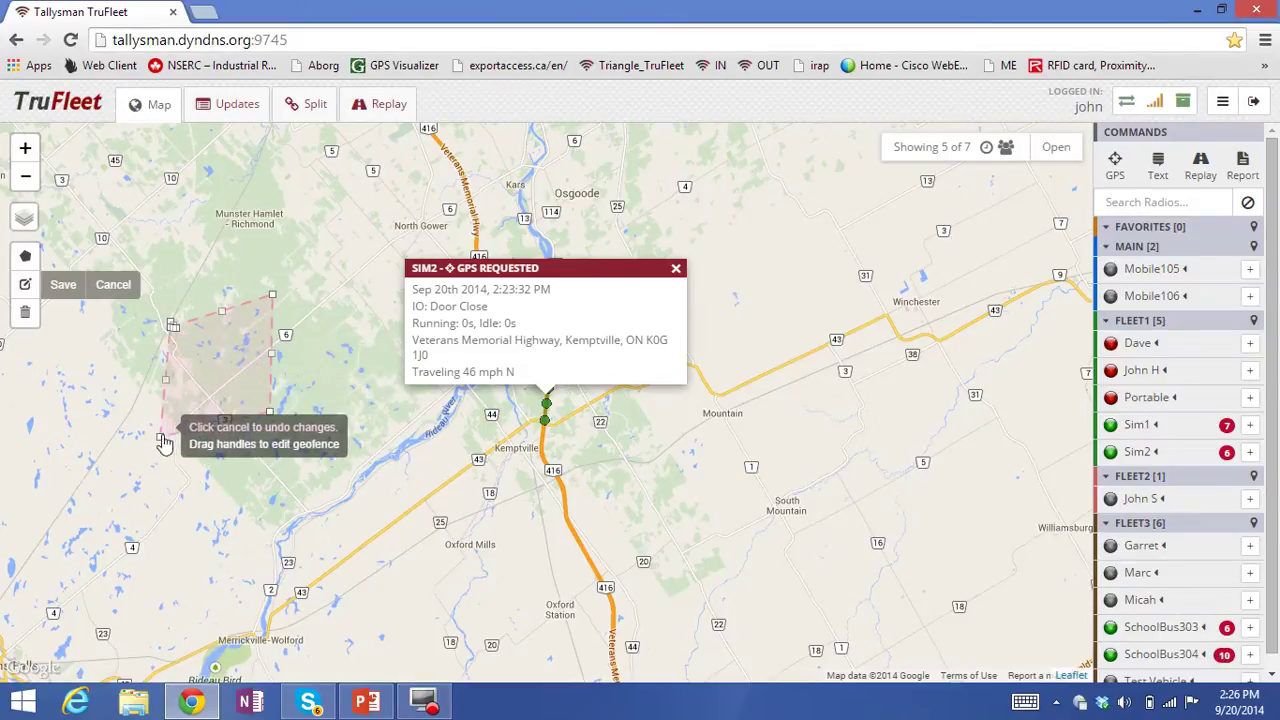
right_click(274, 366)
drag(276, 362, 367, 346)
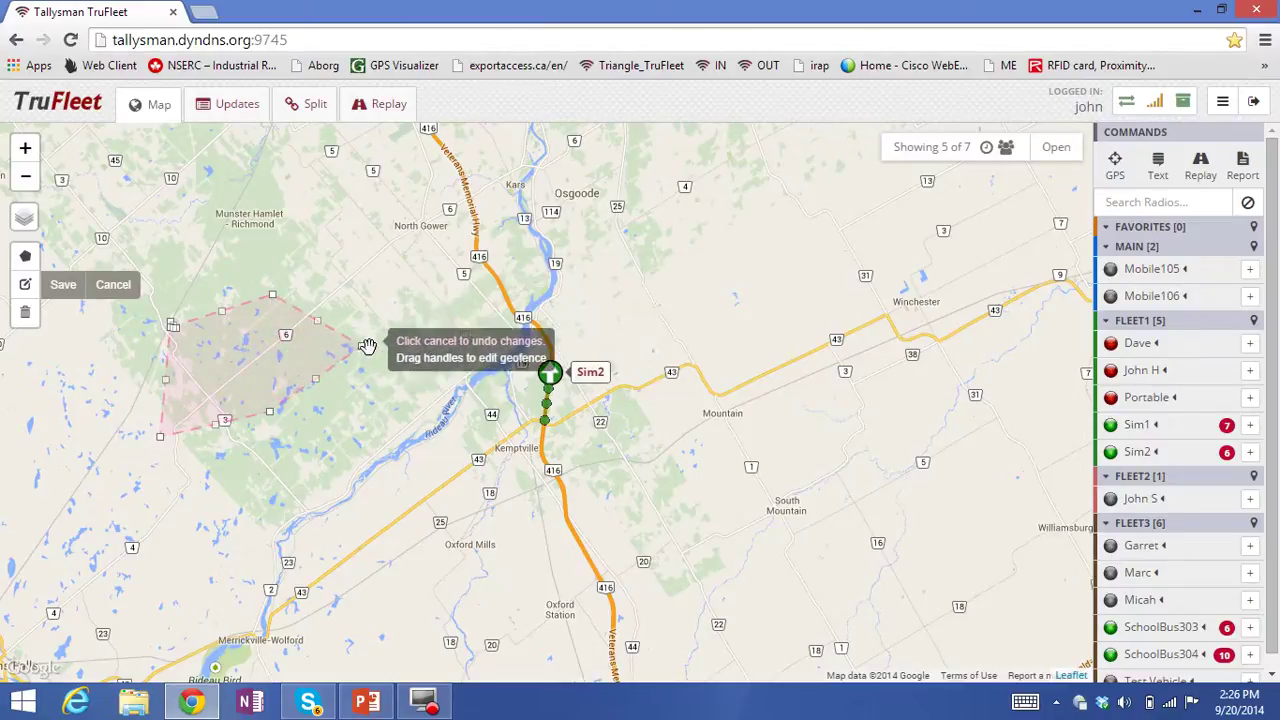
click(63, 287)
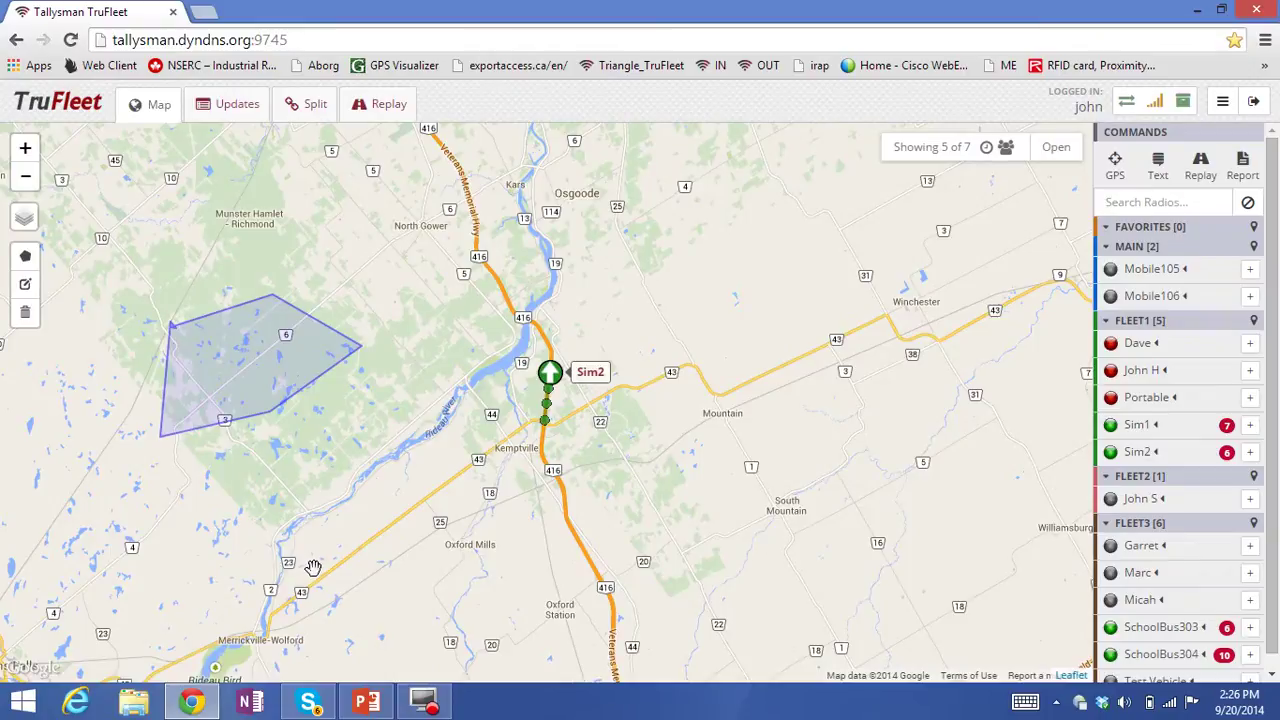
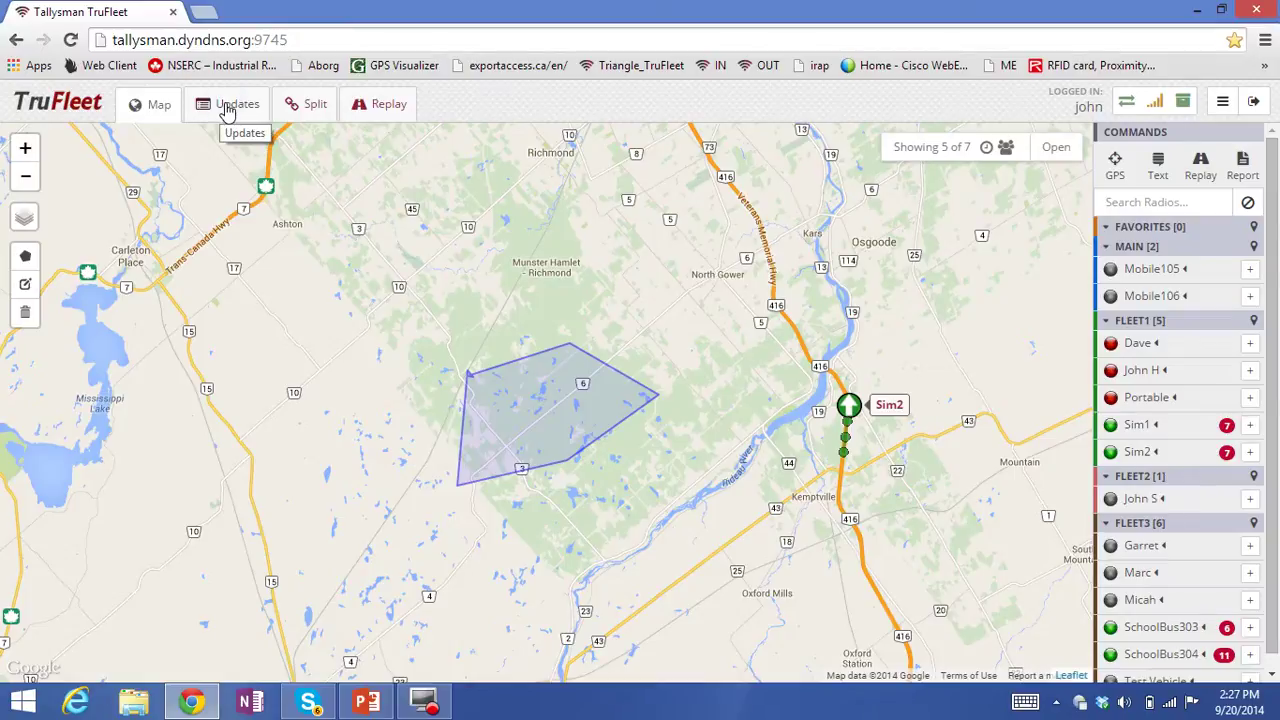
Step: Open the list of all radio updates
click(227, 110)
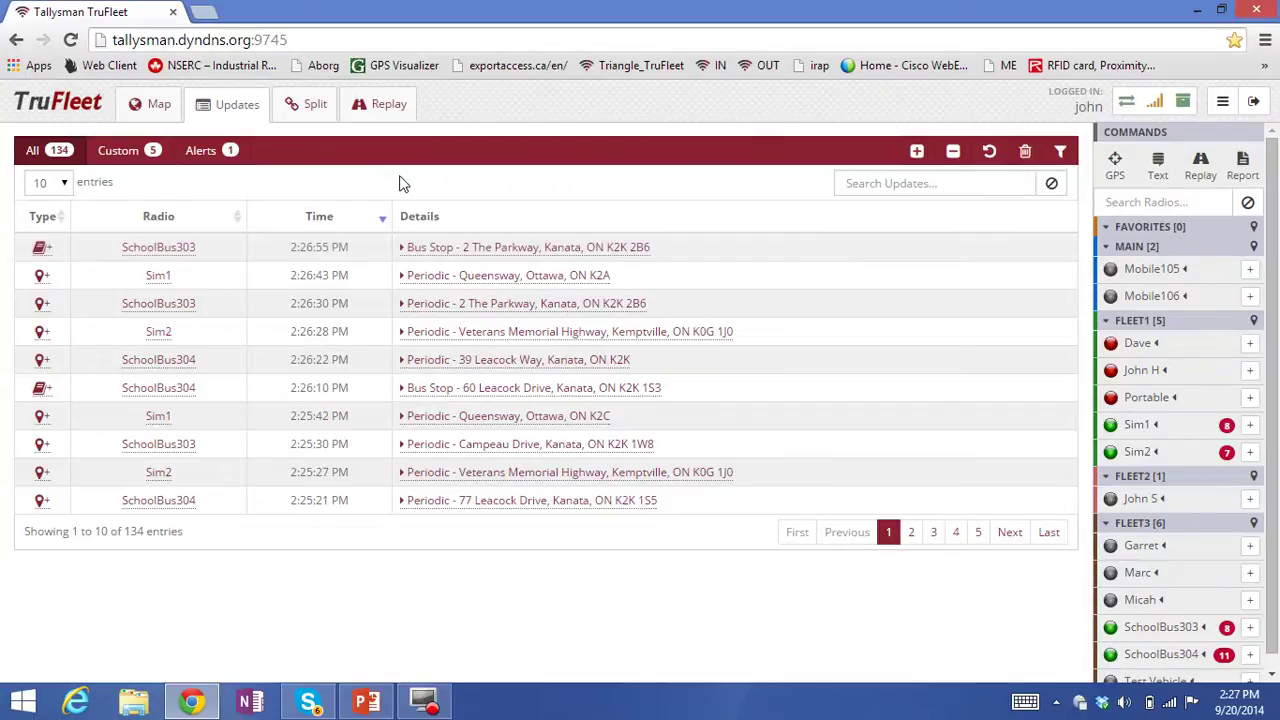
Step: Review the Custom and Alerts update lists and the filter settings that assign update types to each of them
click(120, 155)
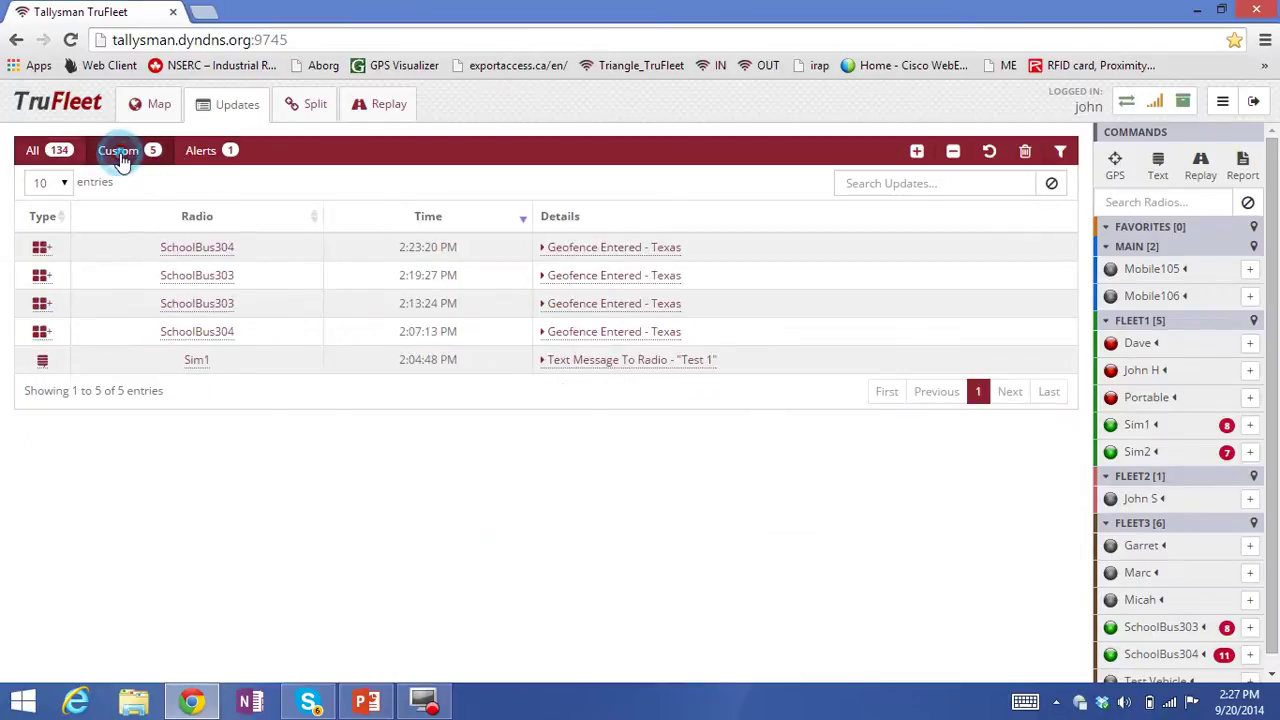
click(205, 155)
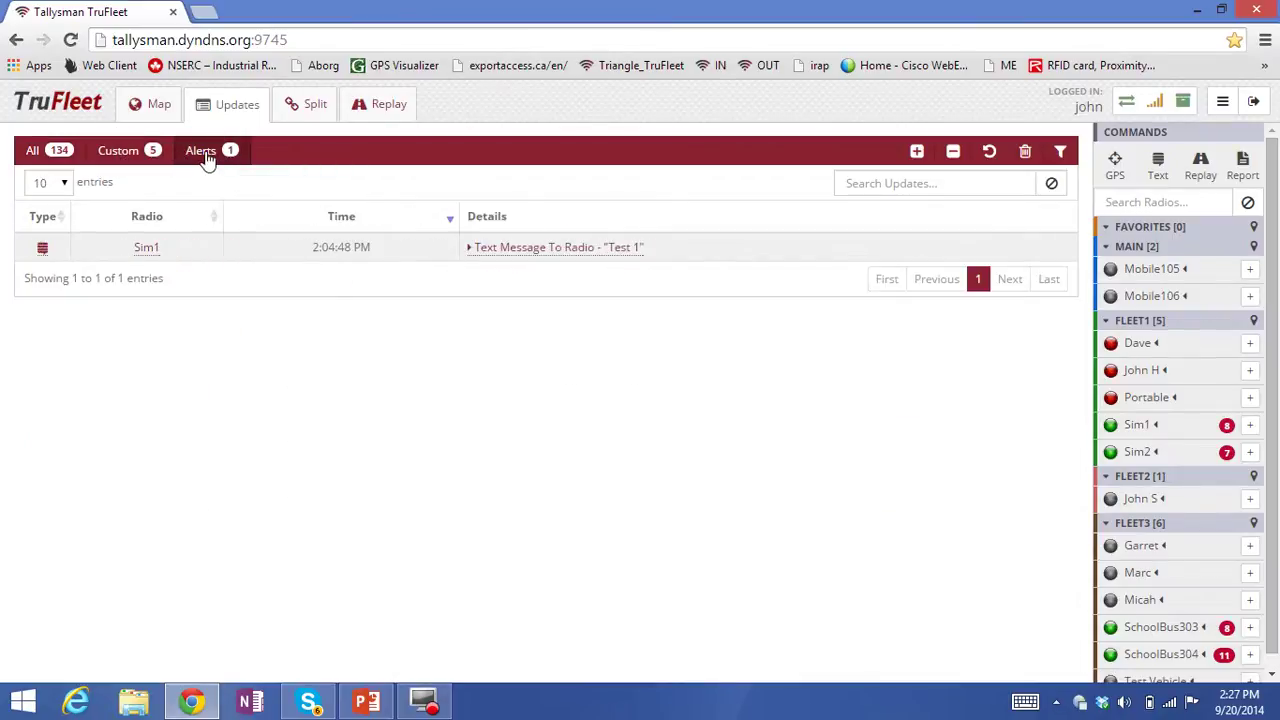
click(126, 151)
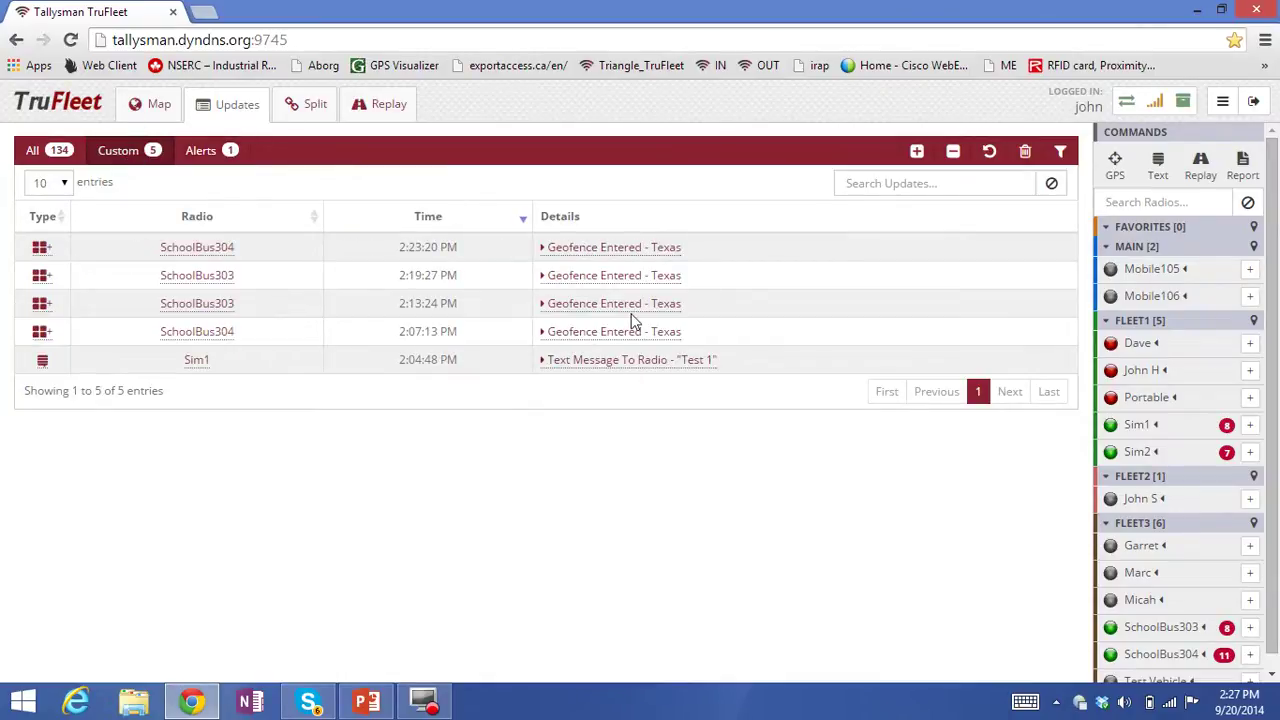
click(205, 151)
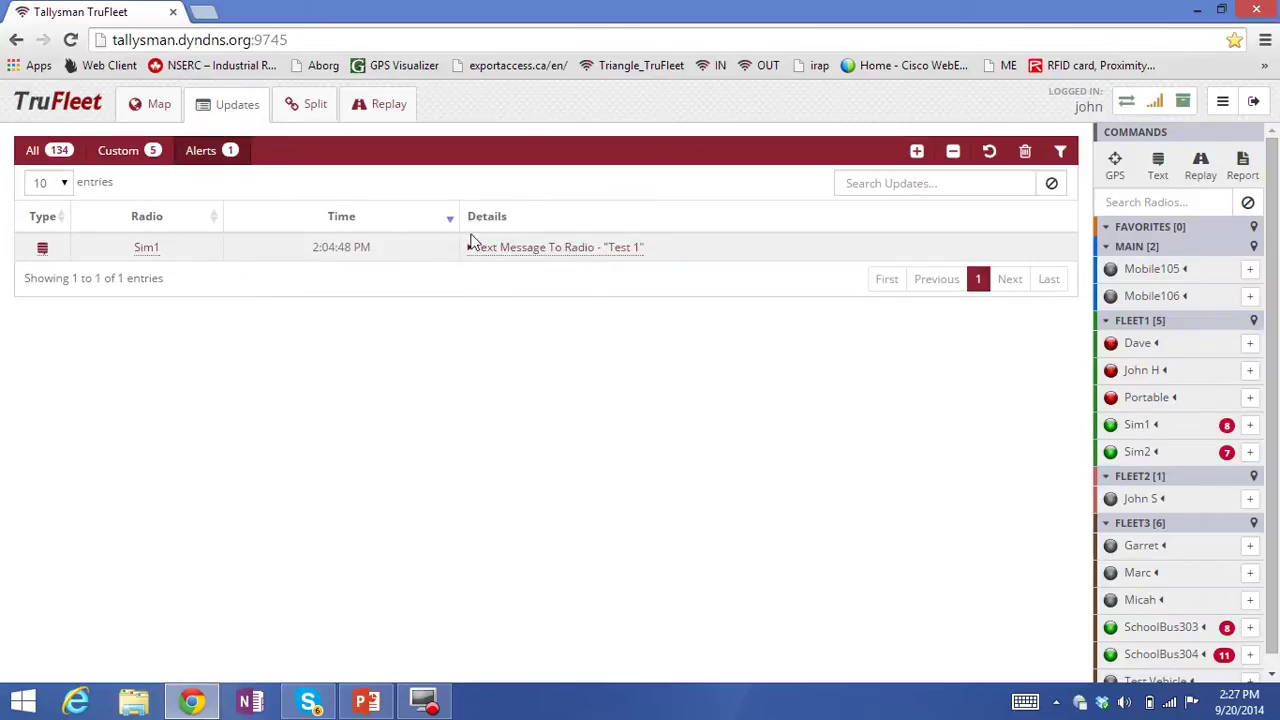
click(1060, 153)
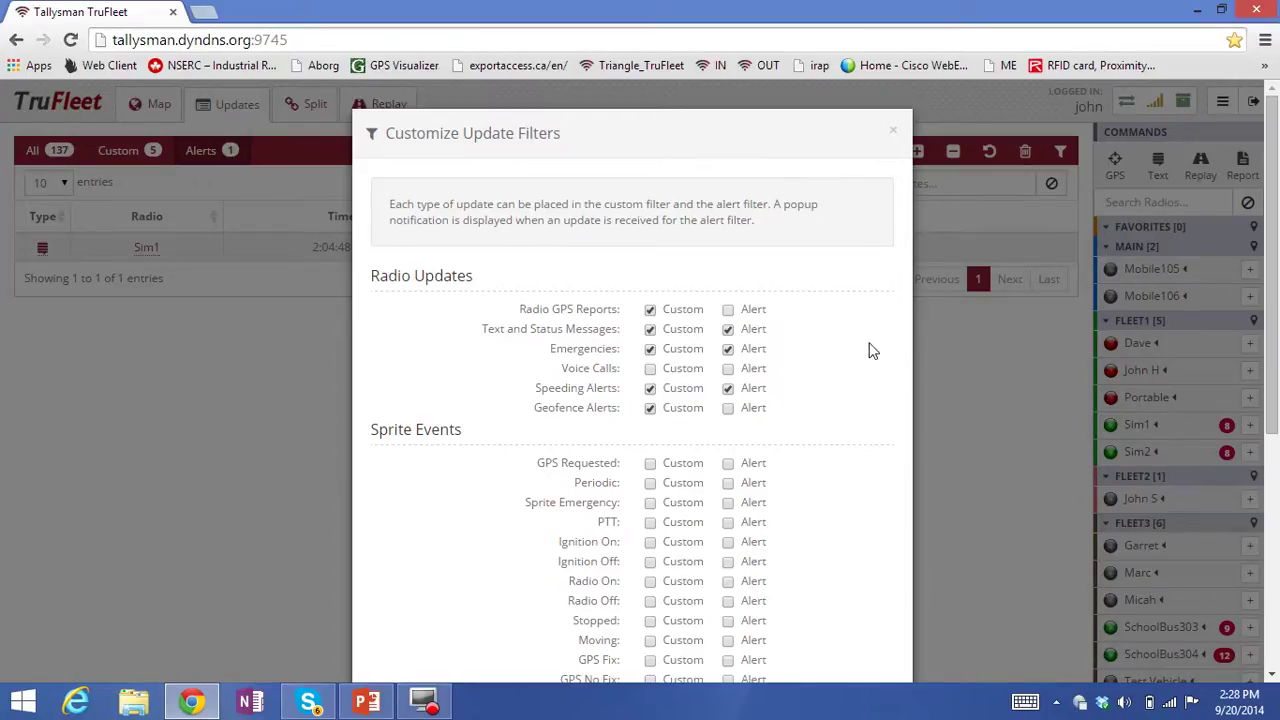
click(896, 137)
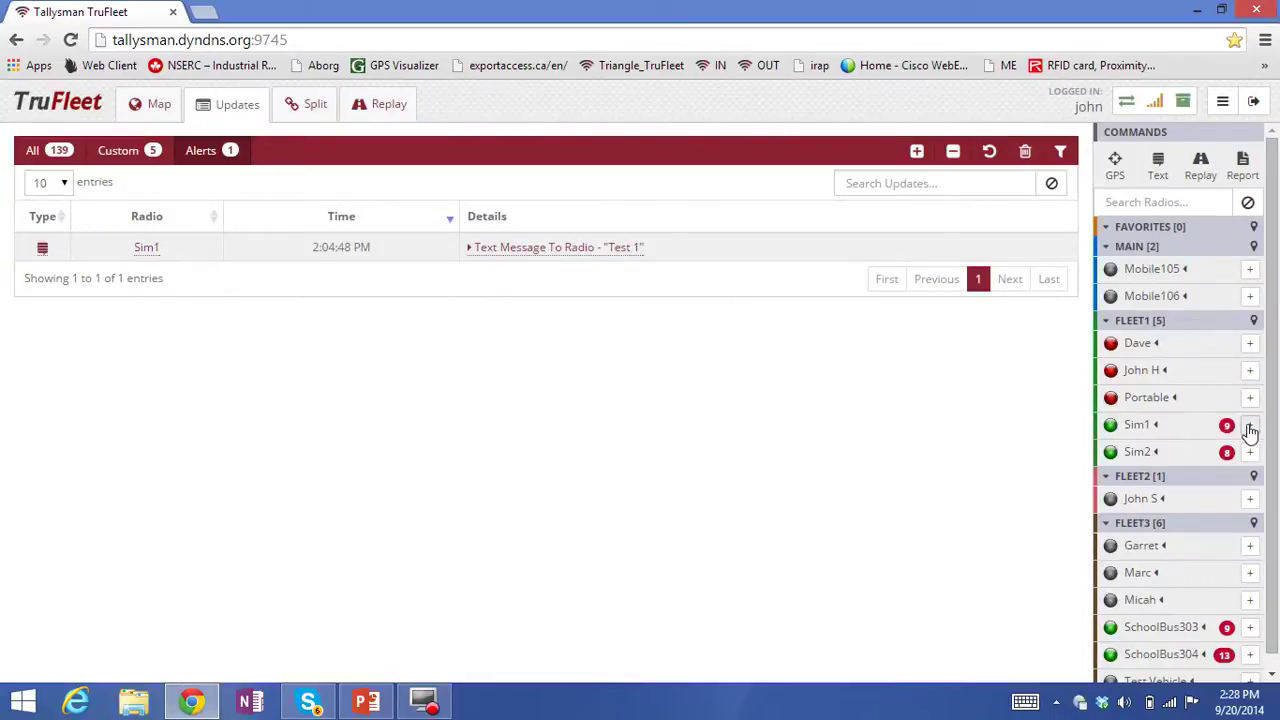
Step: Send the text message "Test 1" to the Sim2 radio and clear its alert notification
click(1250, 455)
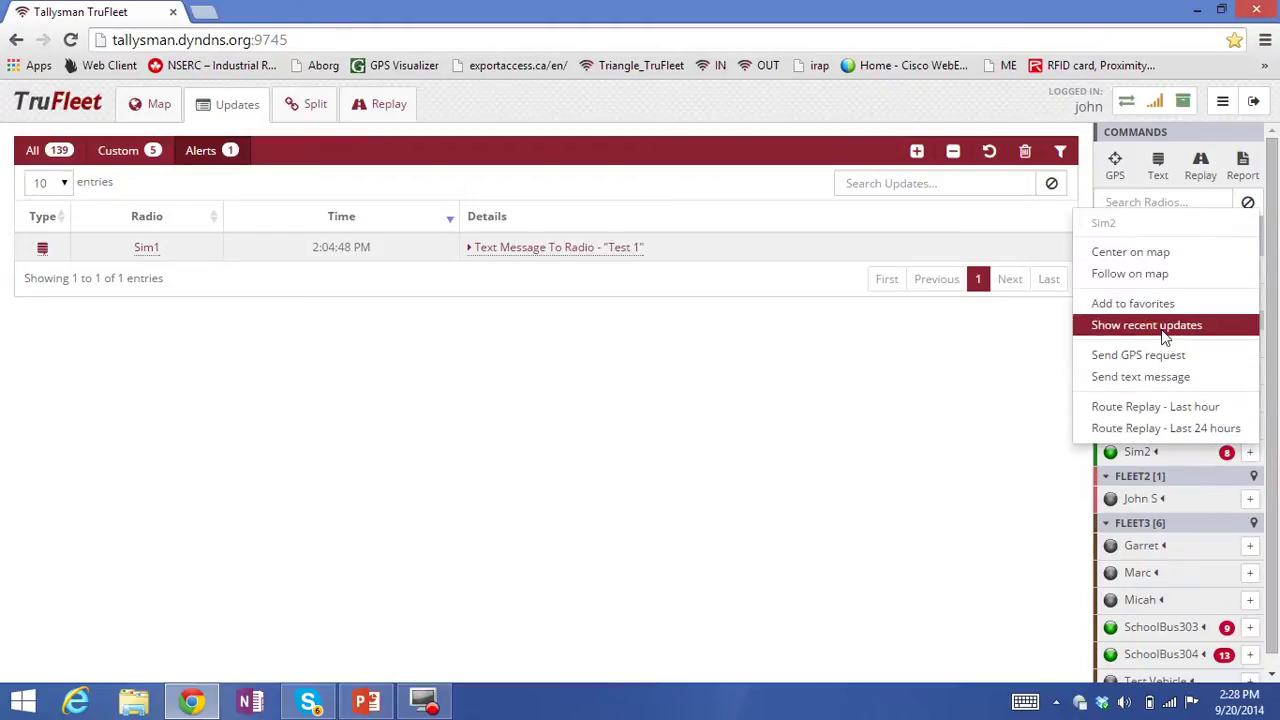
click(1152, 376)
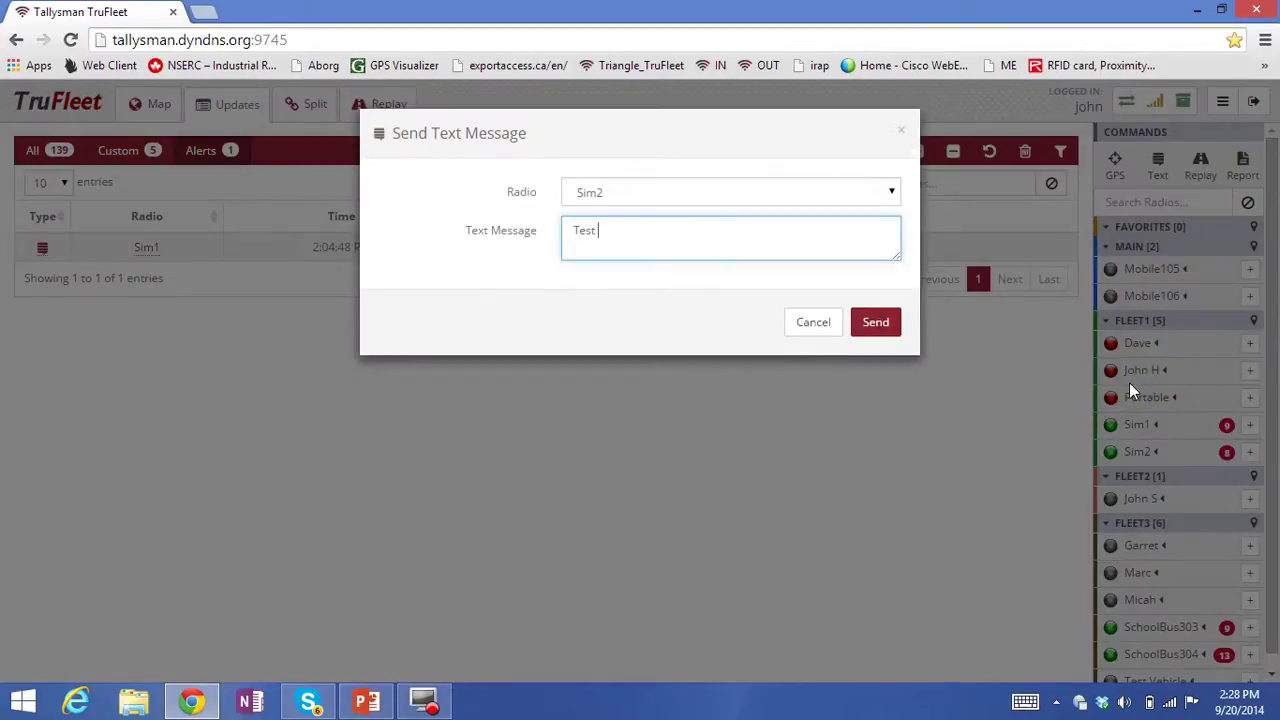
click(877, 323)
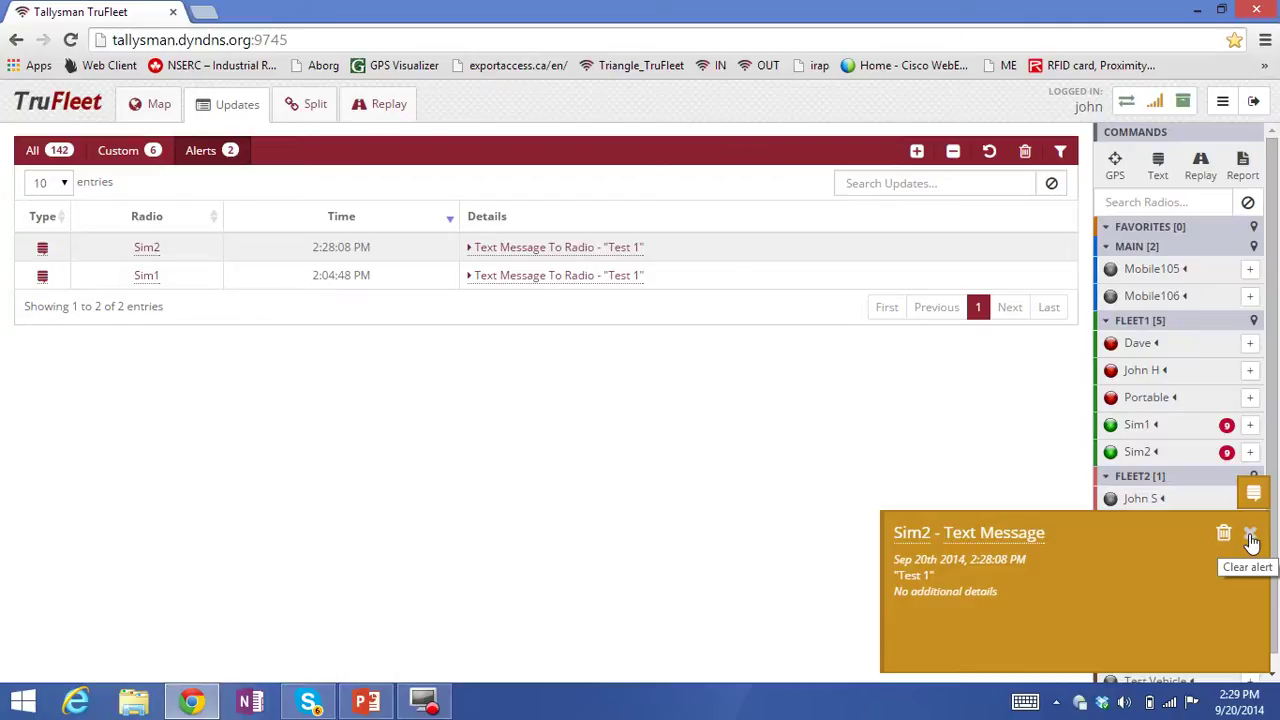
click(1251, 539)
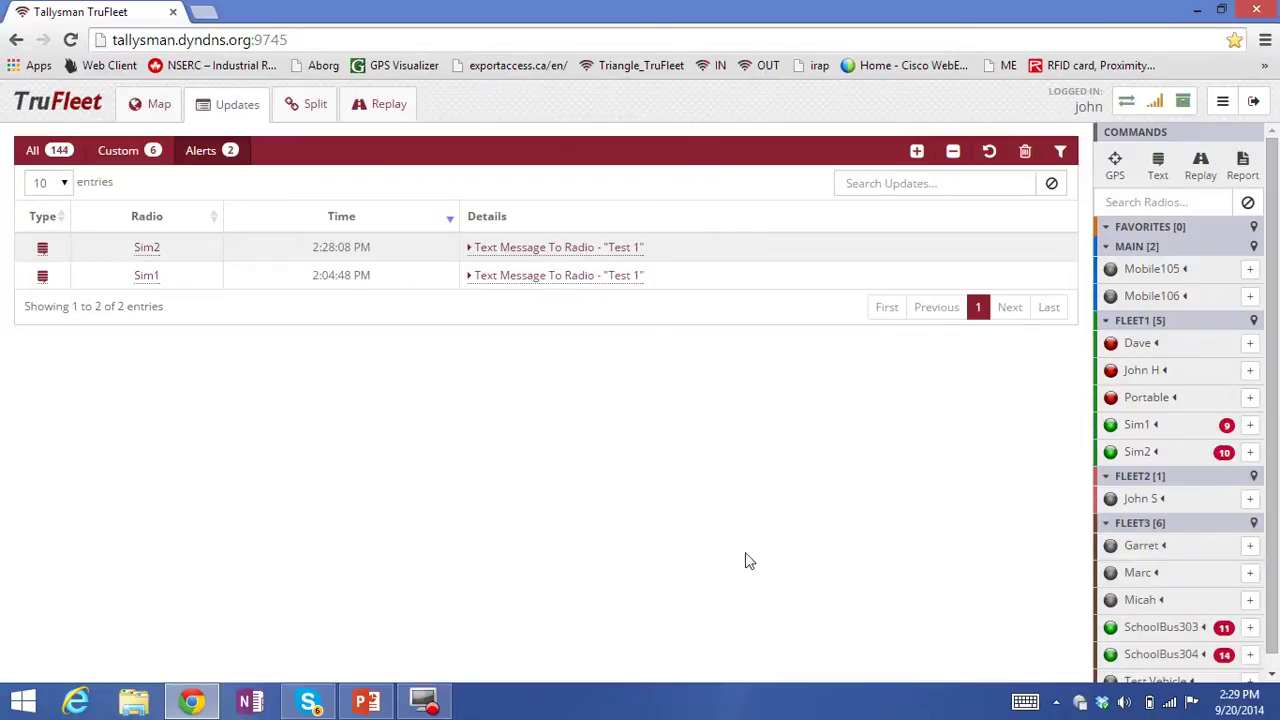
Step: View the map and updates together in split view, enlarge and reduce the map area, and return to the full map
click(305, 110)
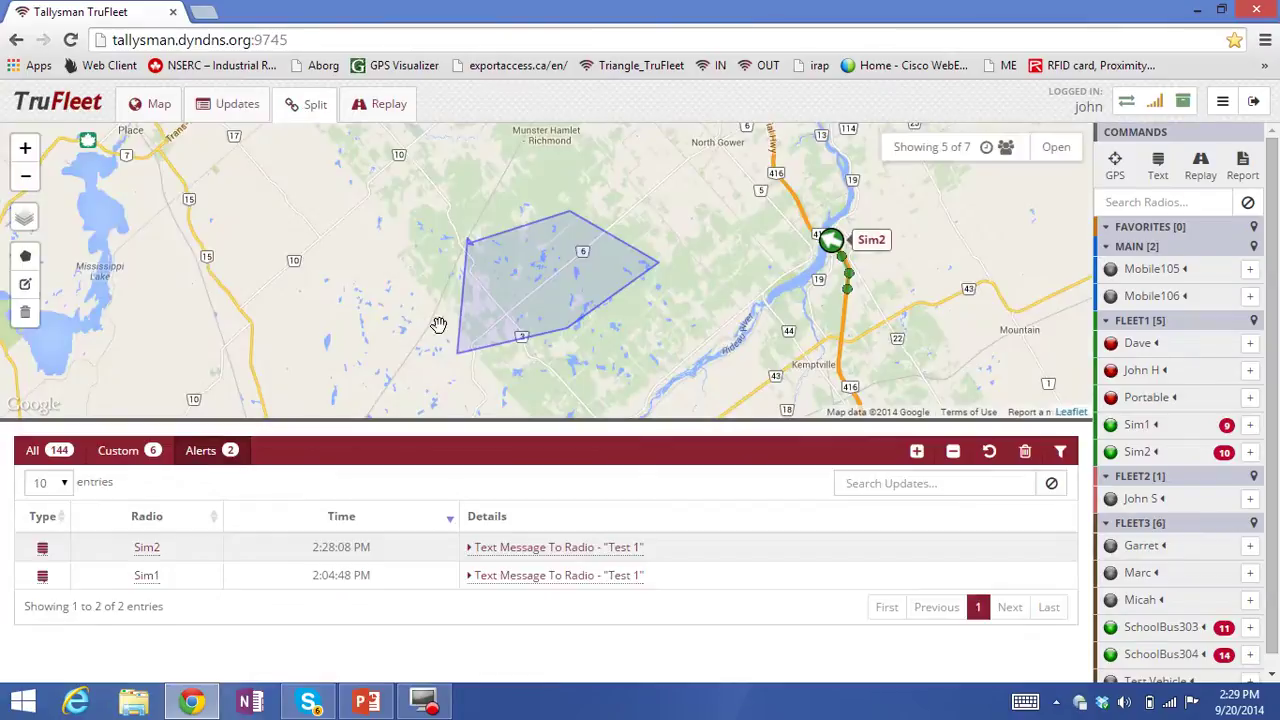
drag(456, 247, 375, 273)
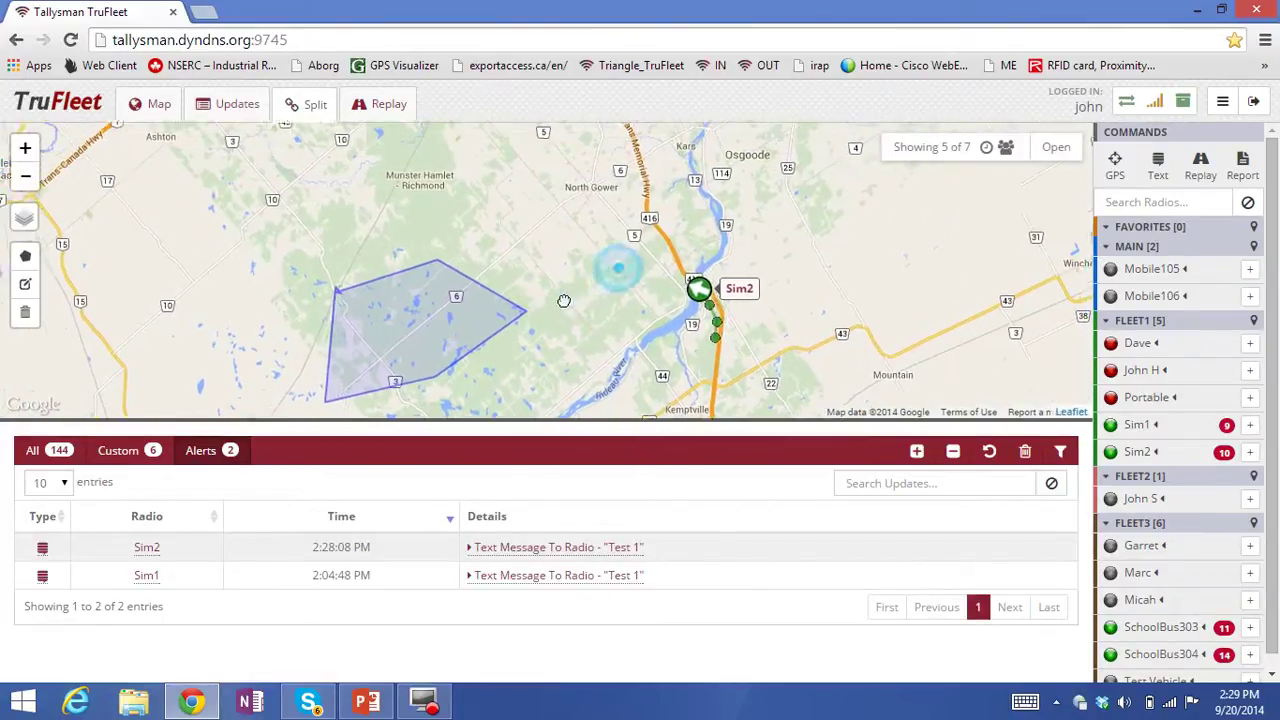
drag(611, 266, 549, 316)
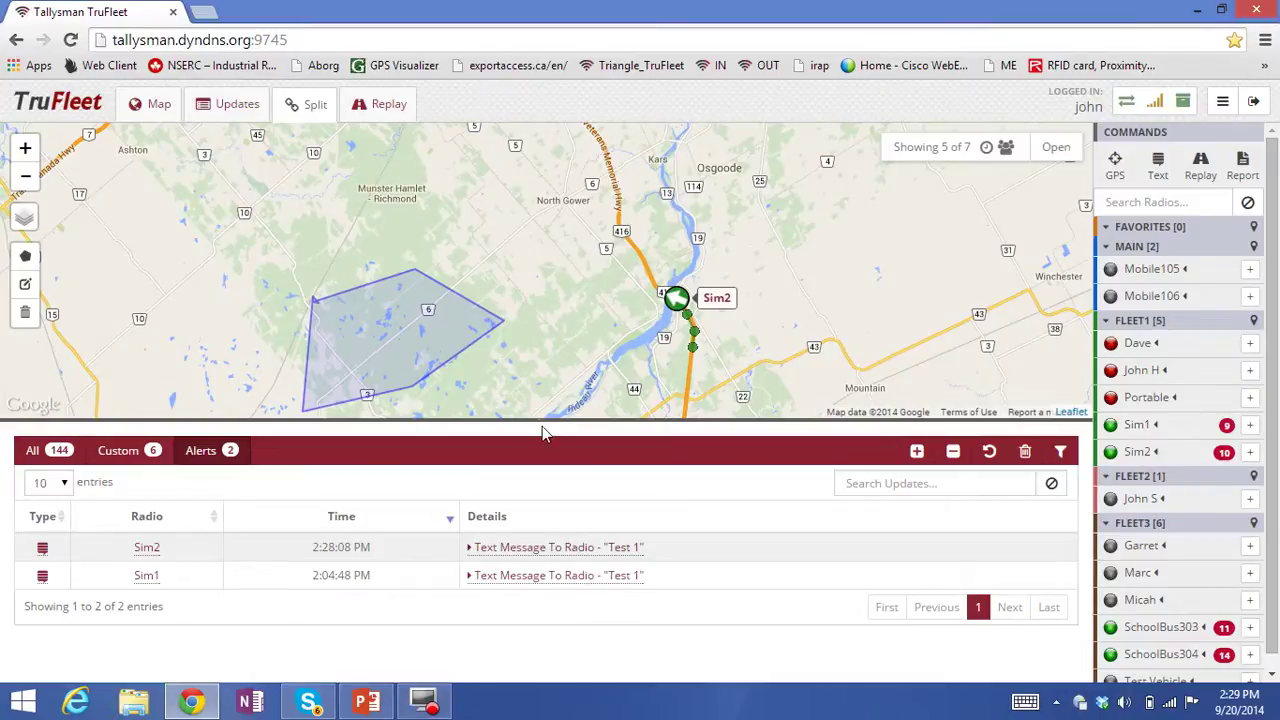
drag(546, 424, 571, 489)
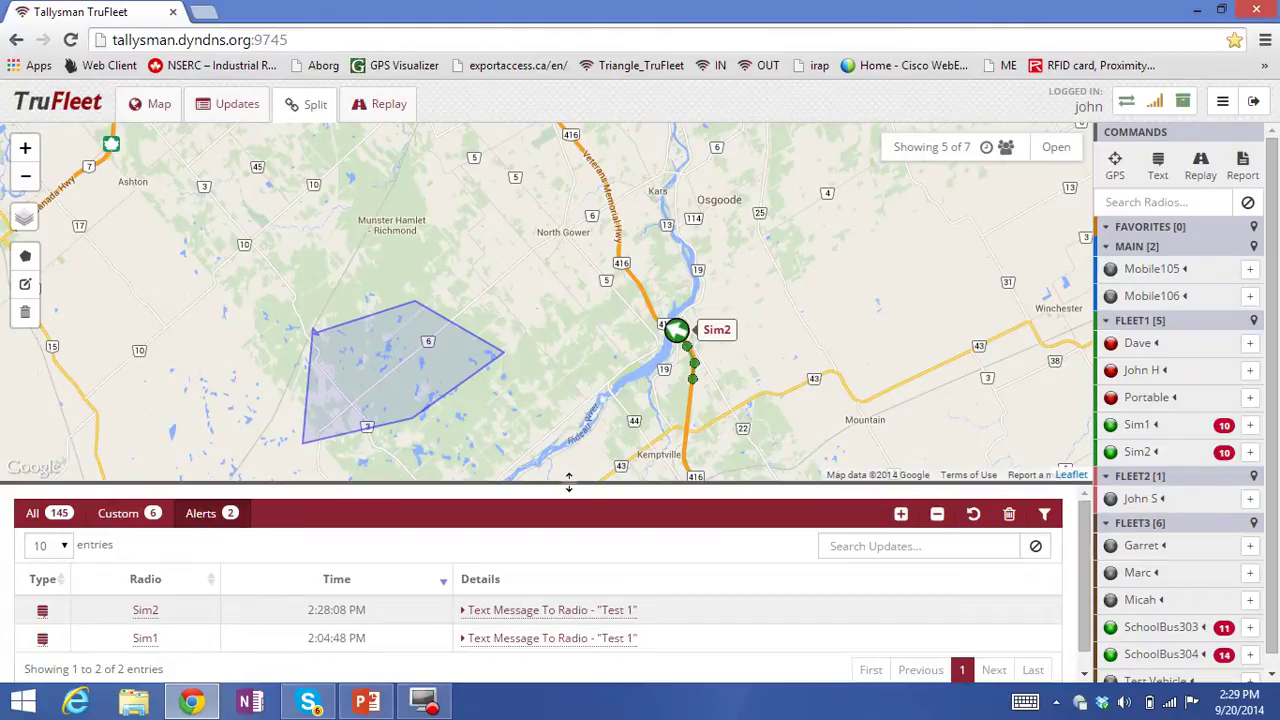
drag(572, 486, 581, 414)
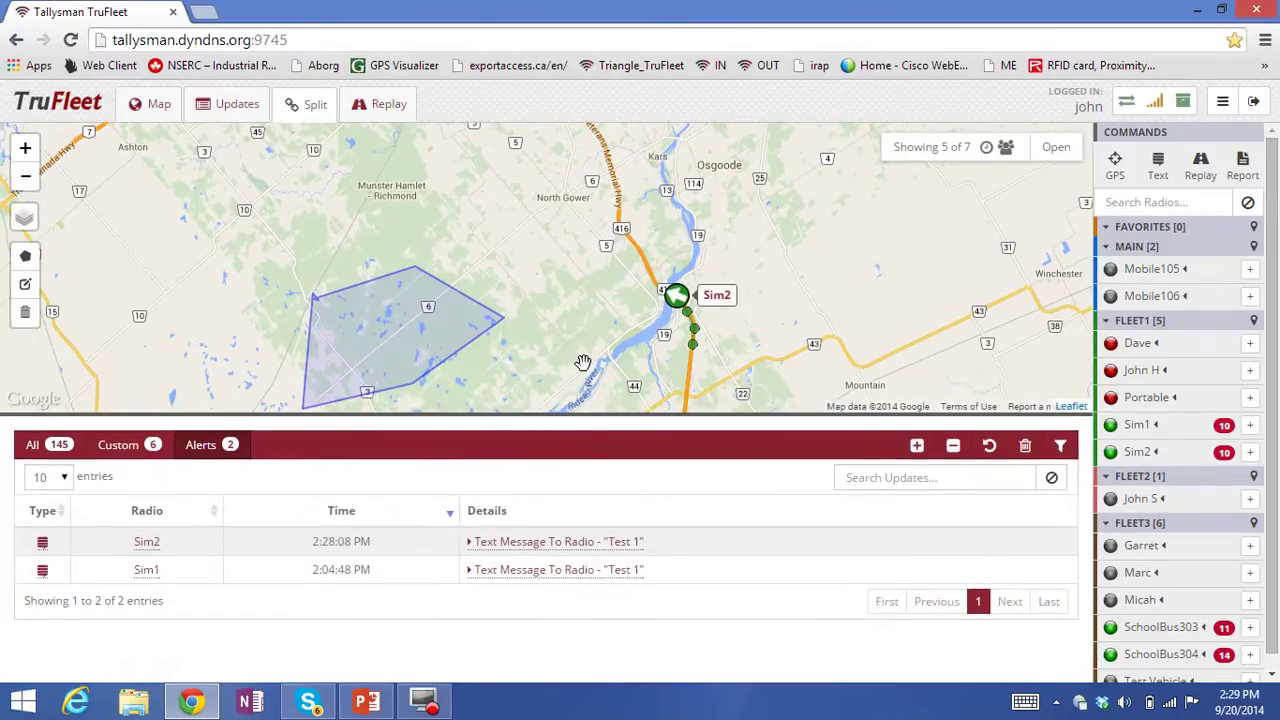
click(148, 106)
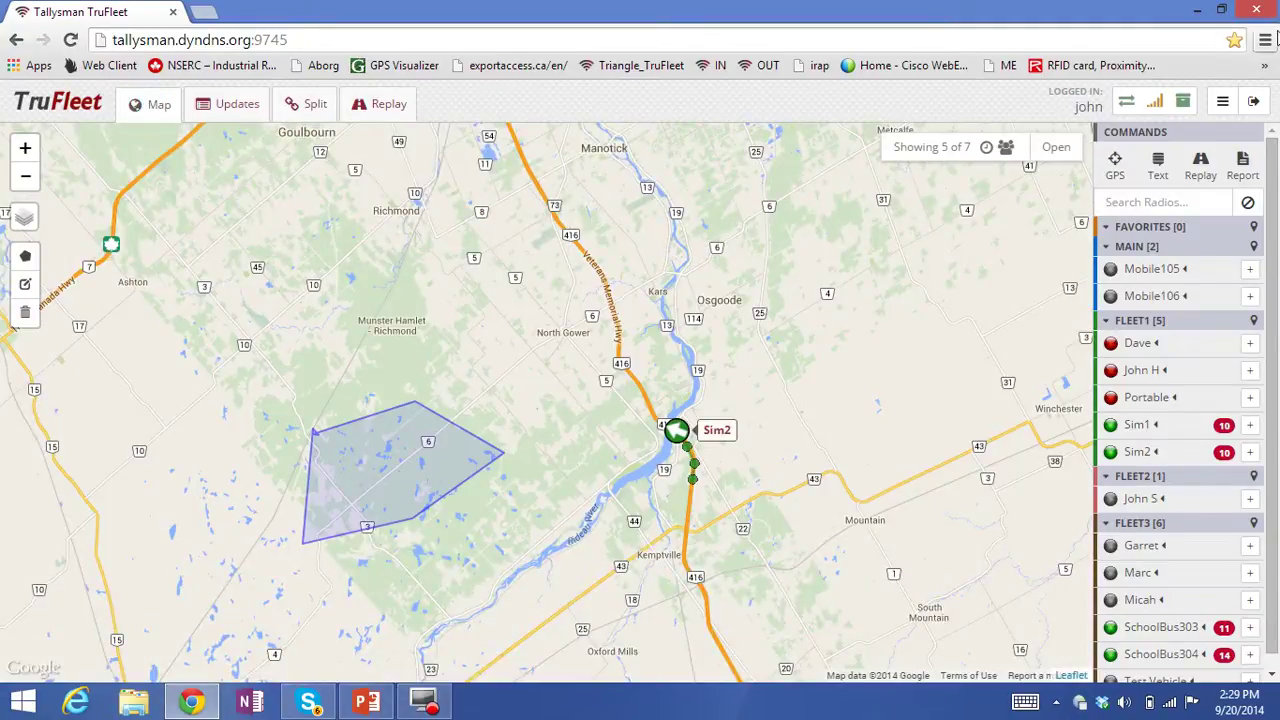
Step: Take the browser window out of its maximized state and try it at several widths, ending with a narrow one
click(1222, 10)
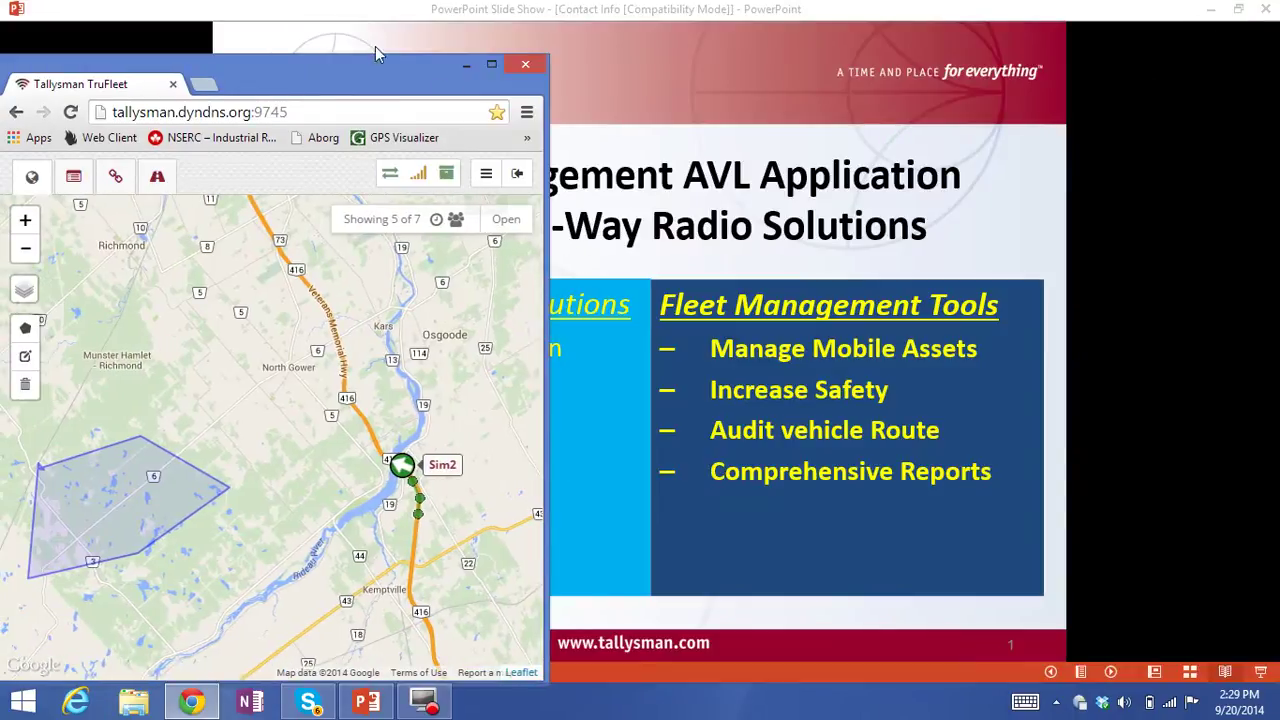
drag(392, 88, 772, 62)
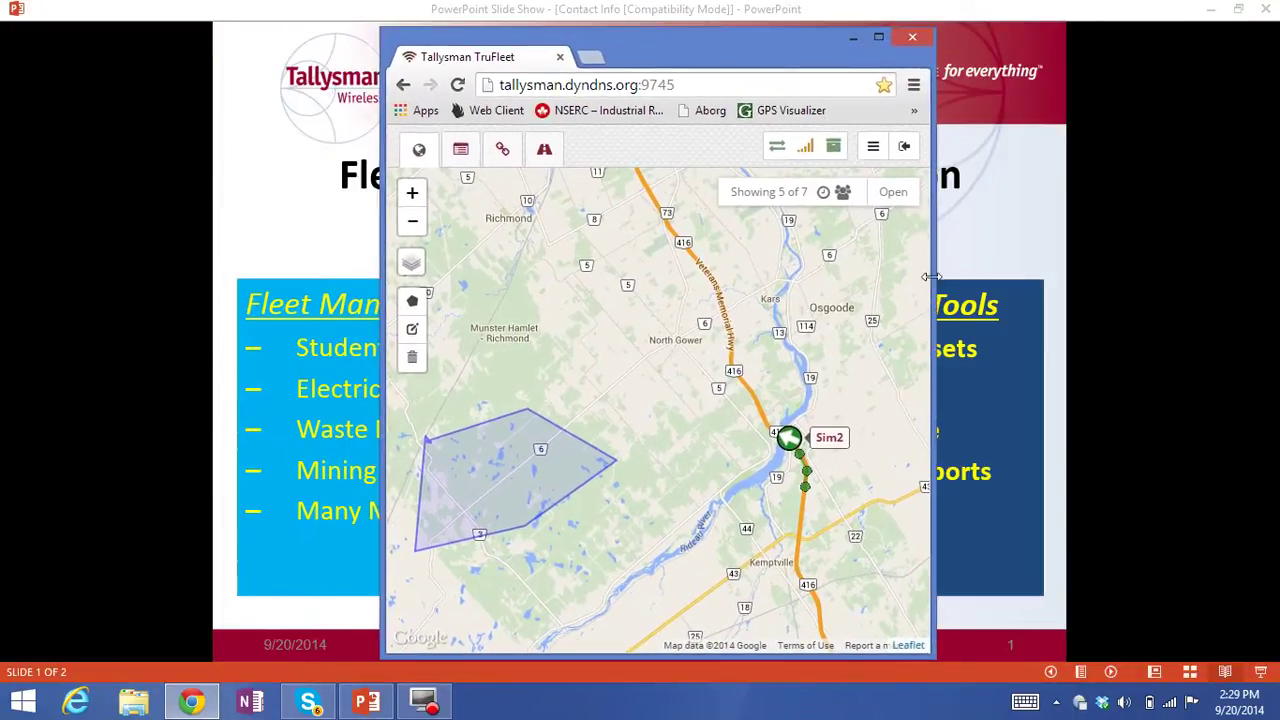
drag(935, 281, 1203, 289)
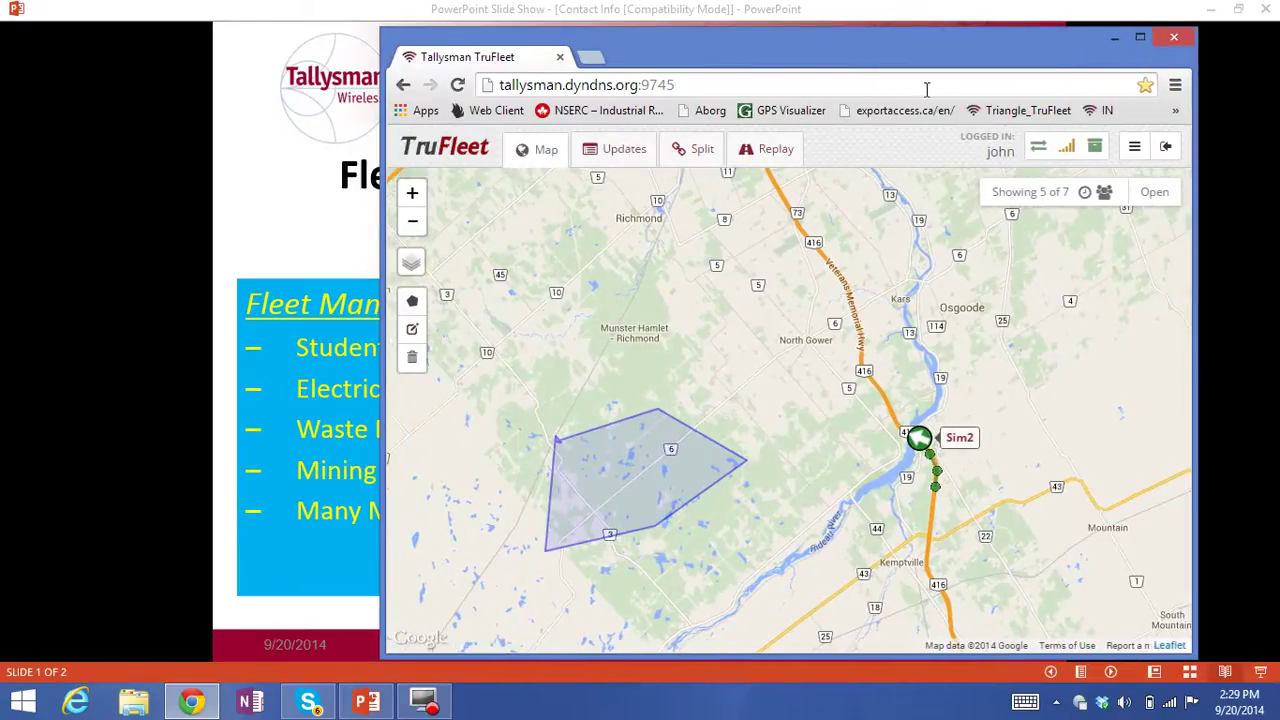
drag(820, 55, 719, 53)
drag(1091, 330, 1266, 333)
drag(880, 50, 758, 44)
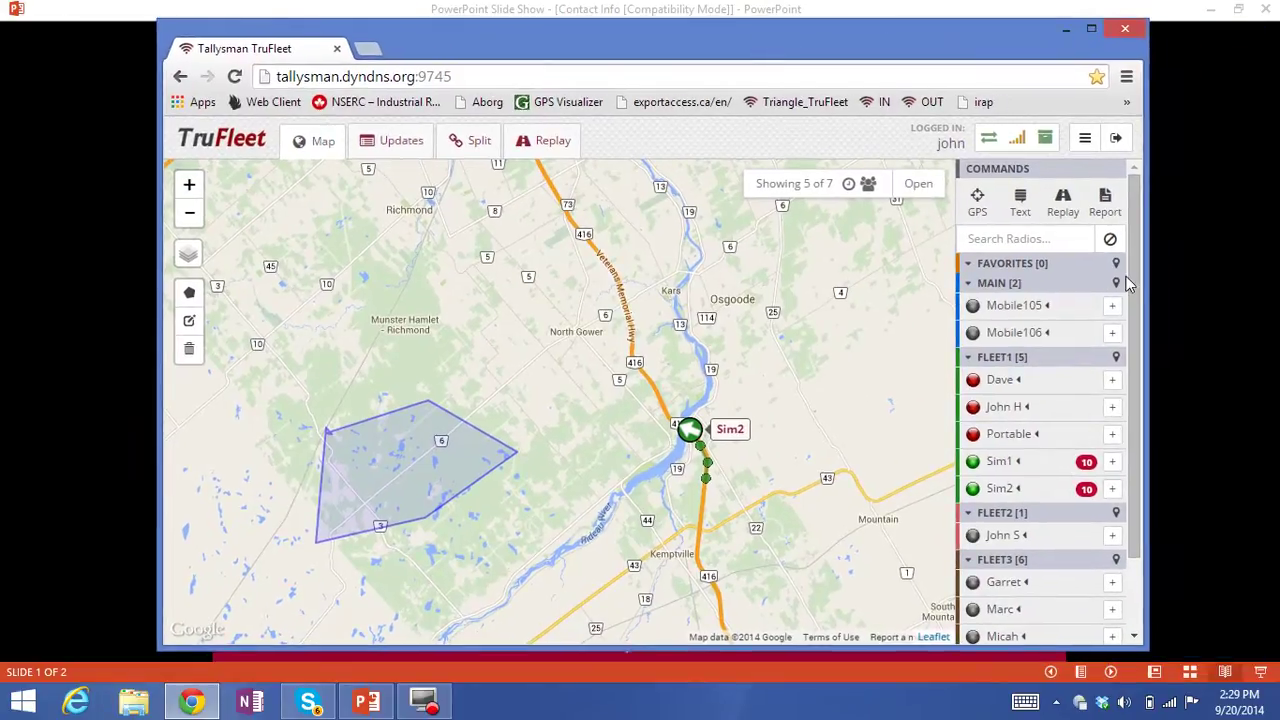
drag(1143, 301, 1222, 314)
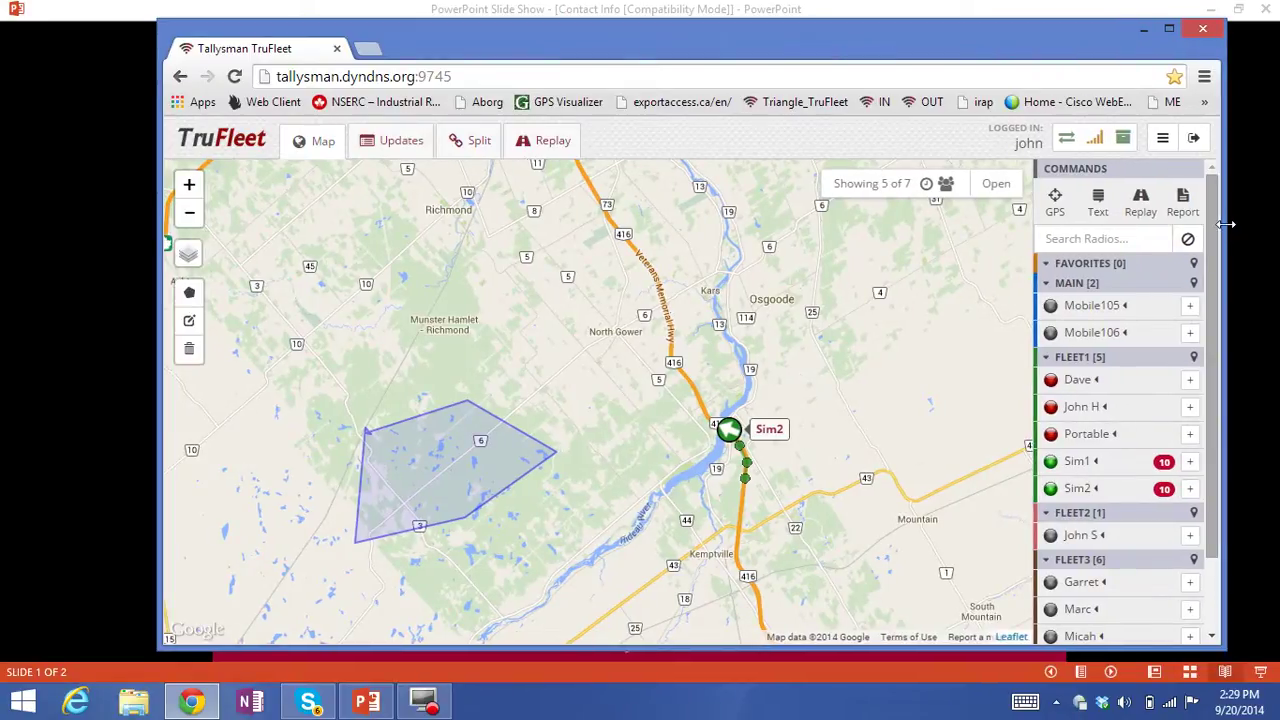
drag(1226, 225, 809, 252)
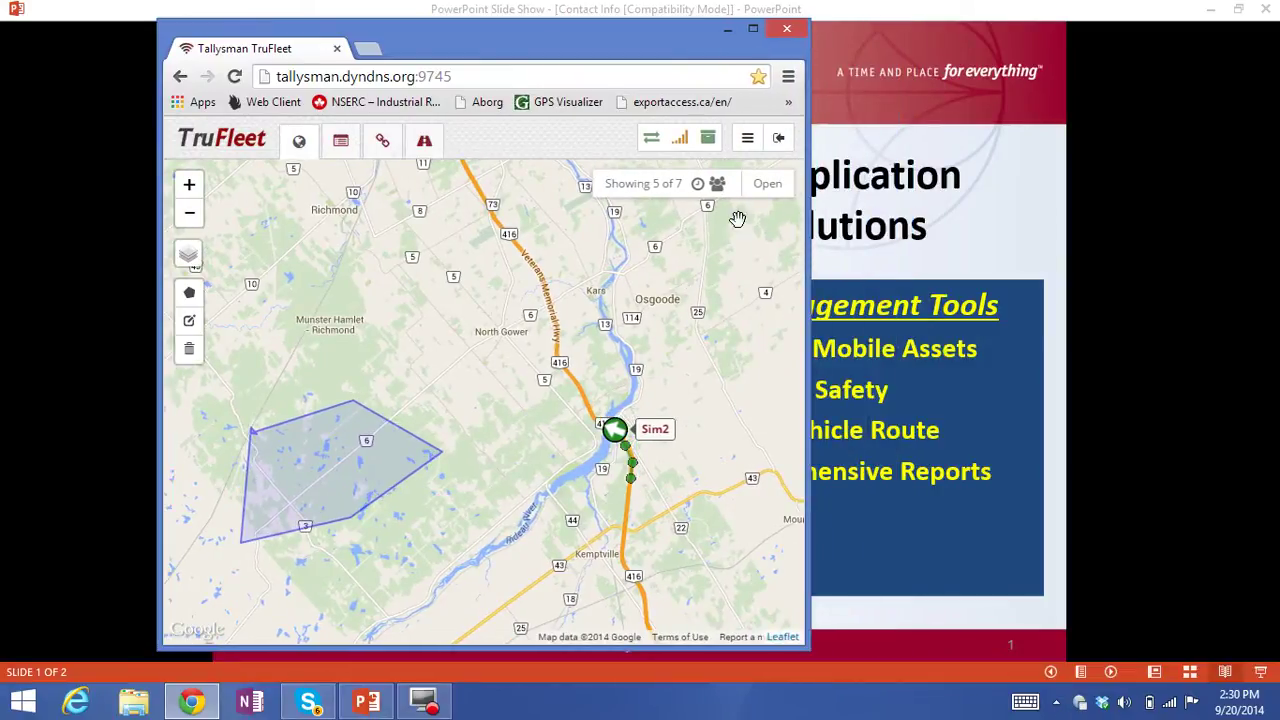
Step: Show and hide the radio sidebar in the narrow window, and widen the window back to its maximized size
click(780, 142)
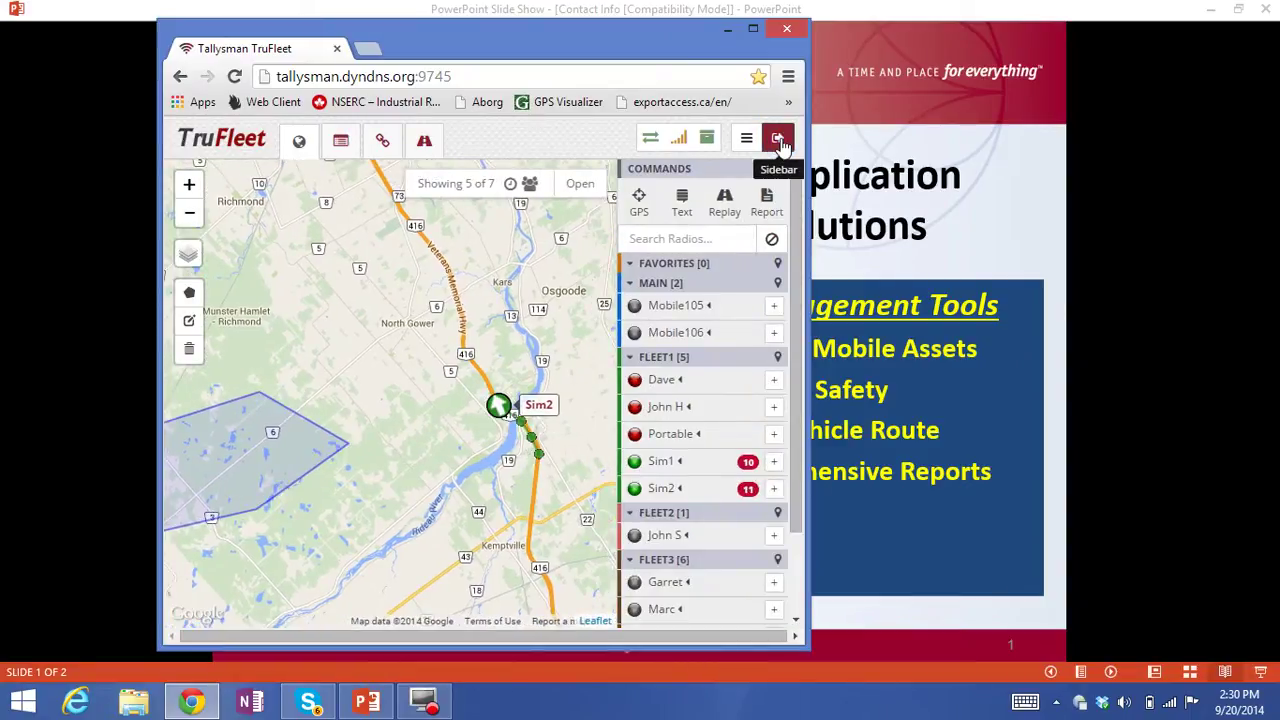
click(780, 142)
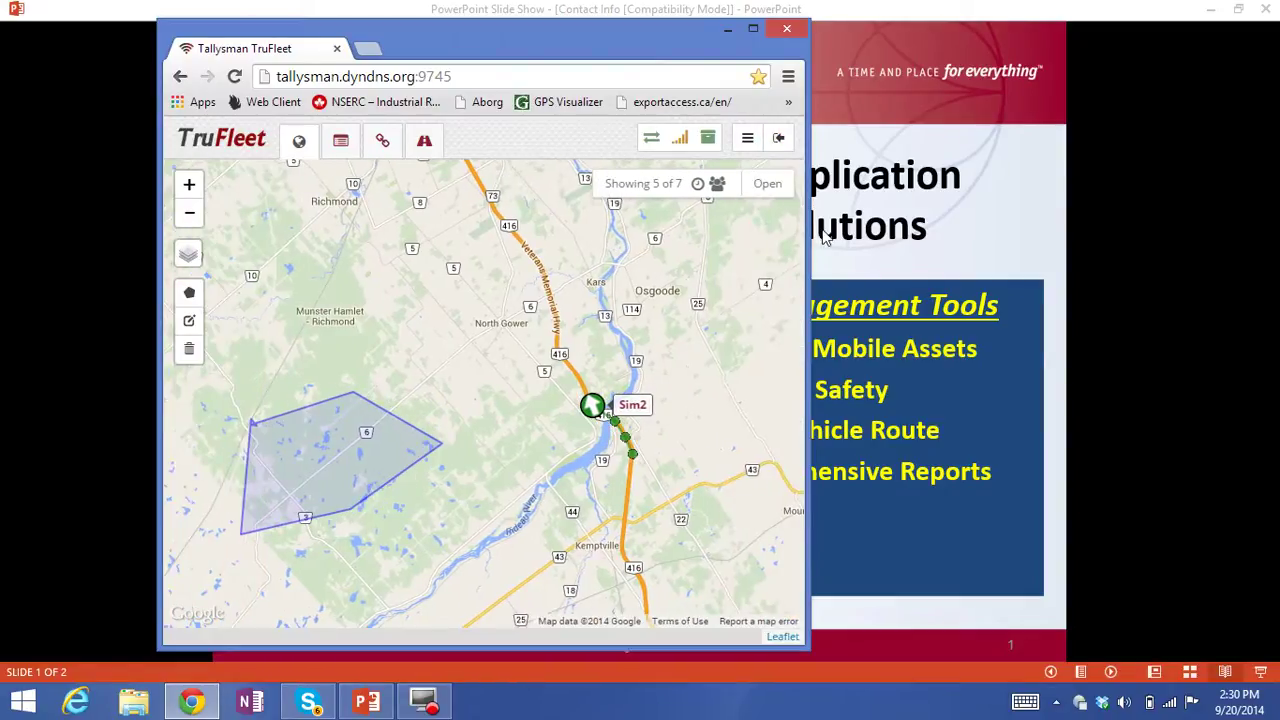
drag(810, 242, 1125, 279)
drag(738, 54, 727, 57)
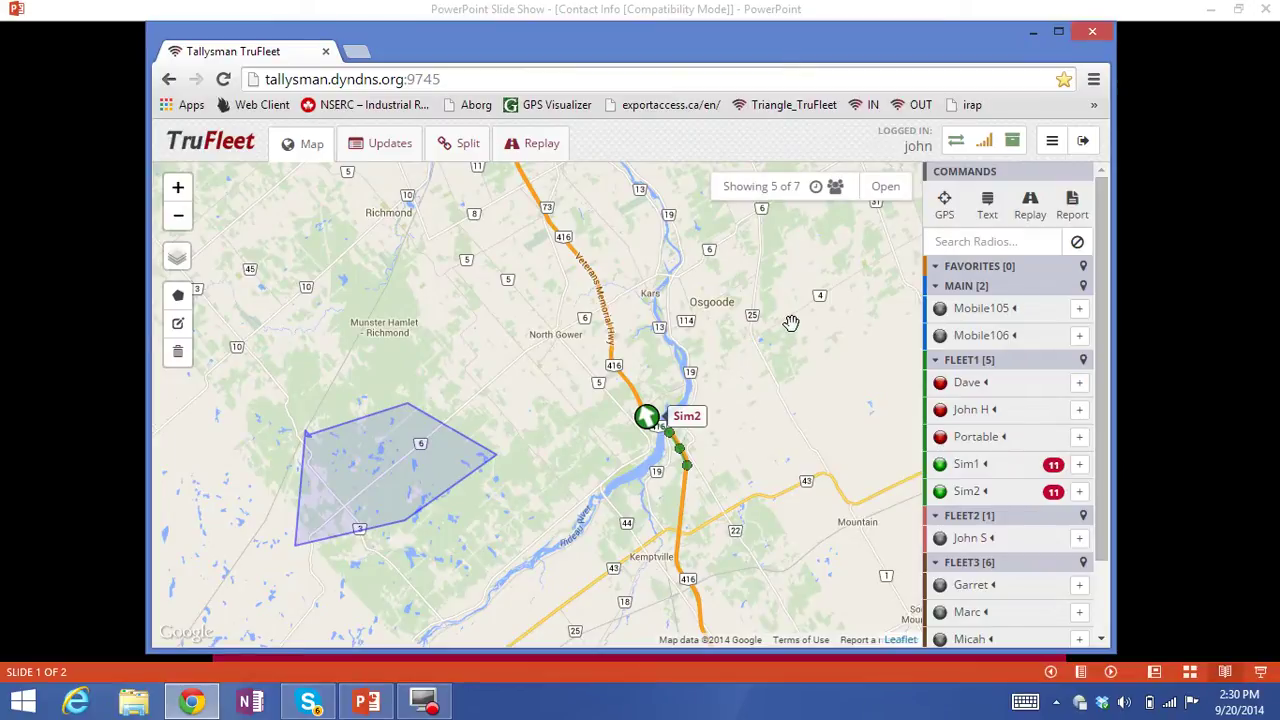
click(1058, 31)
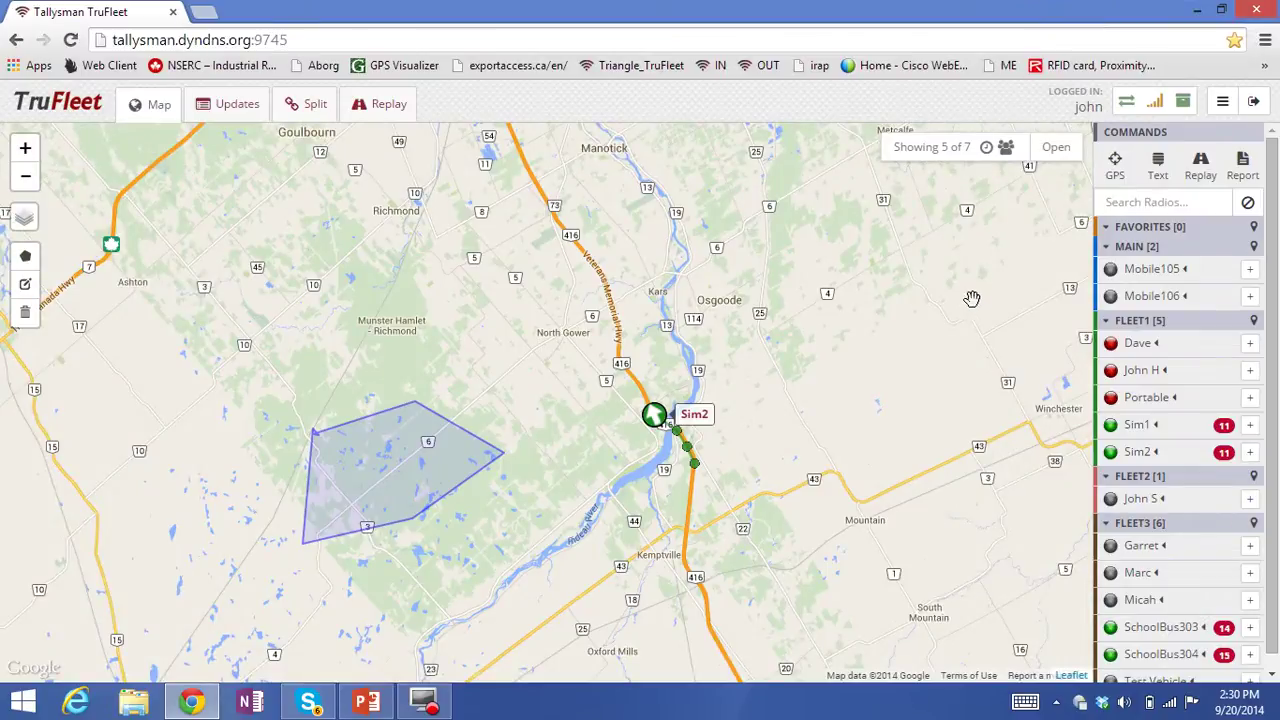
Step: Generate a Daily Summary Report in PDF format for all radios on September 20, 2014, with a 75 mph speed limit
click(1244, 168)
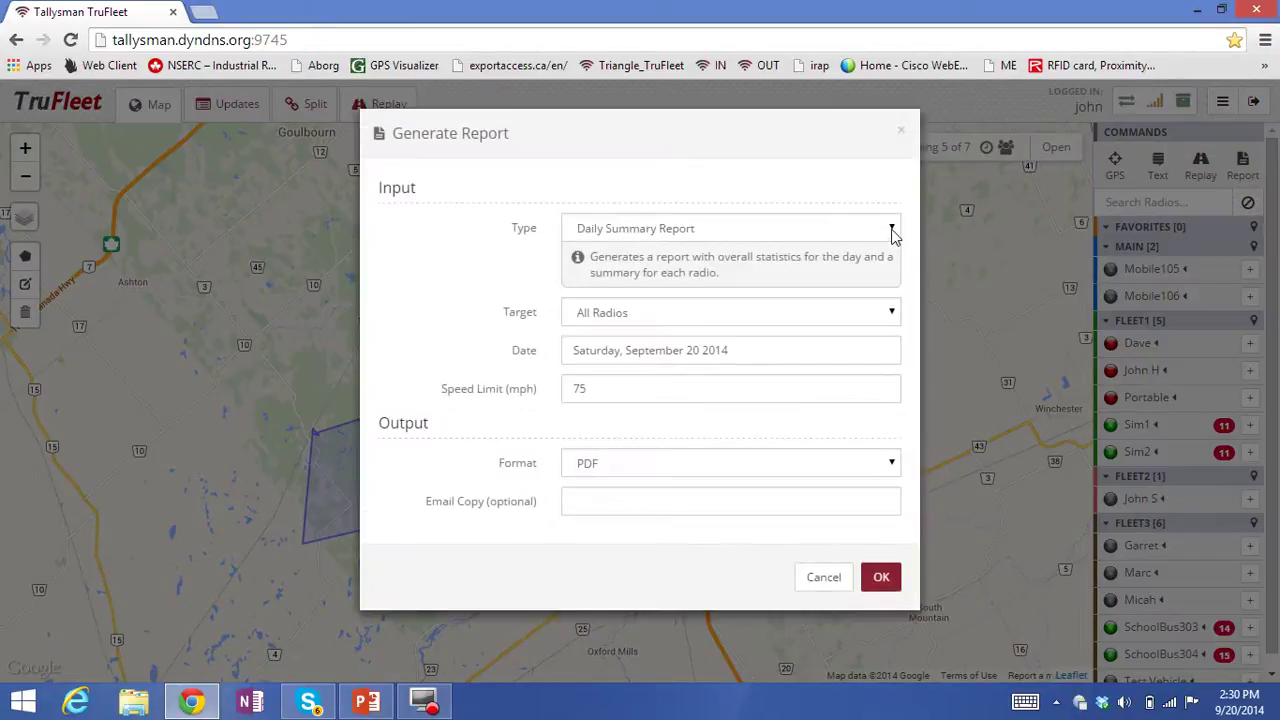
click(892, 230)
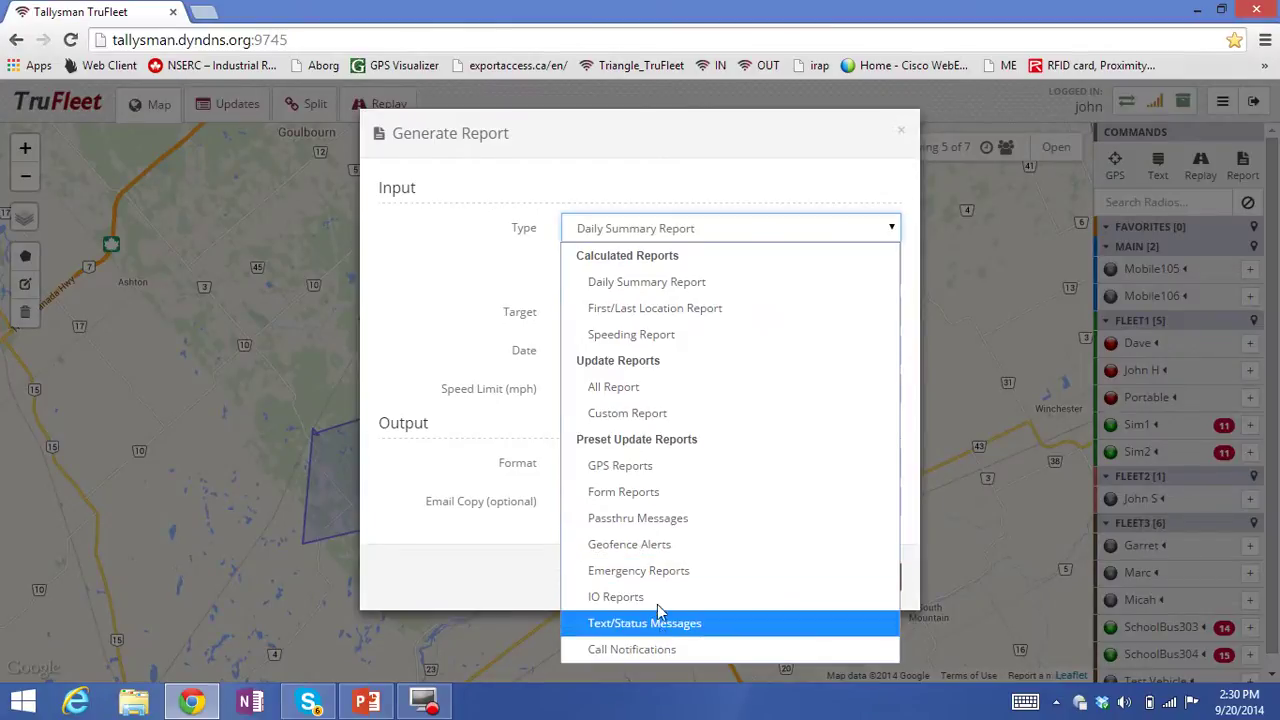
click(680, 283)
click(879, 581)
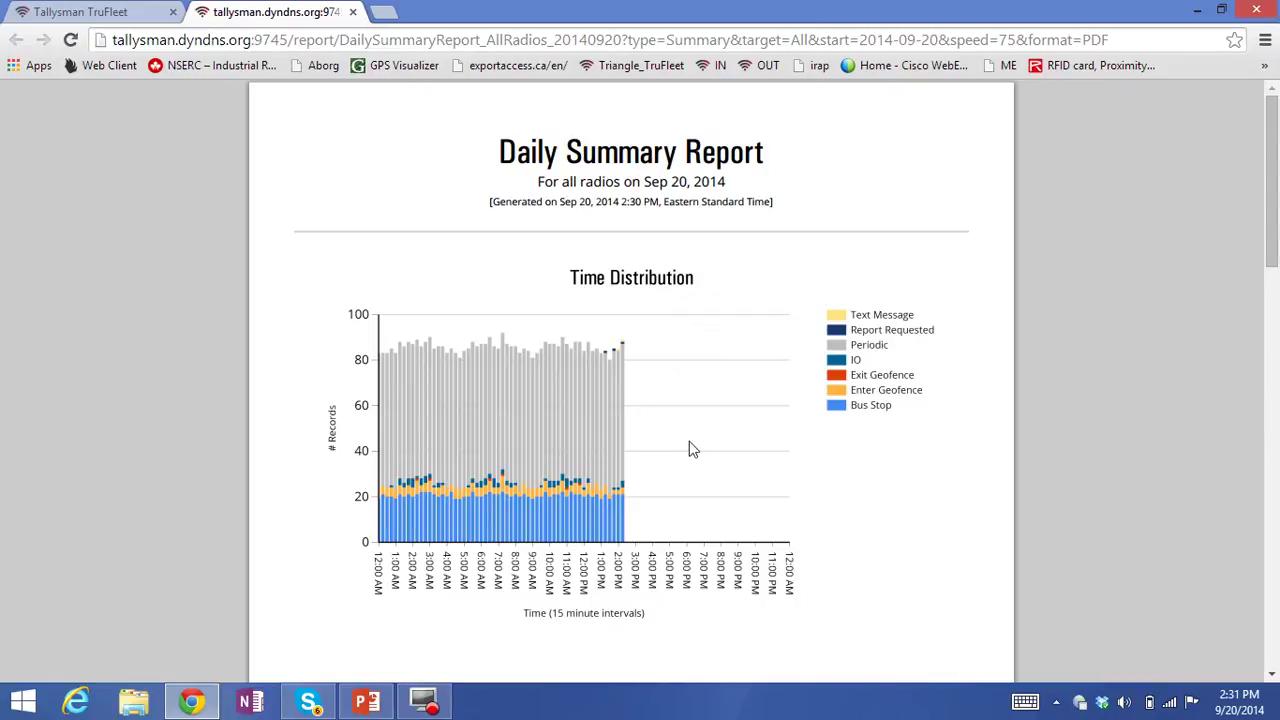
Step: Examine the report's time and record type distribution charts, the top-five rankings, and the first and last locations of SchoolBus303
scroll(698, 449, down, 1)
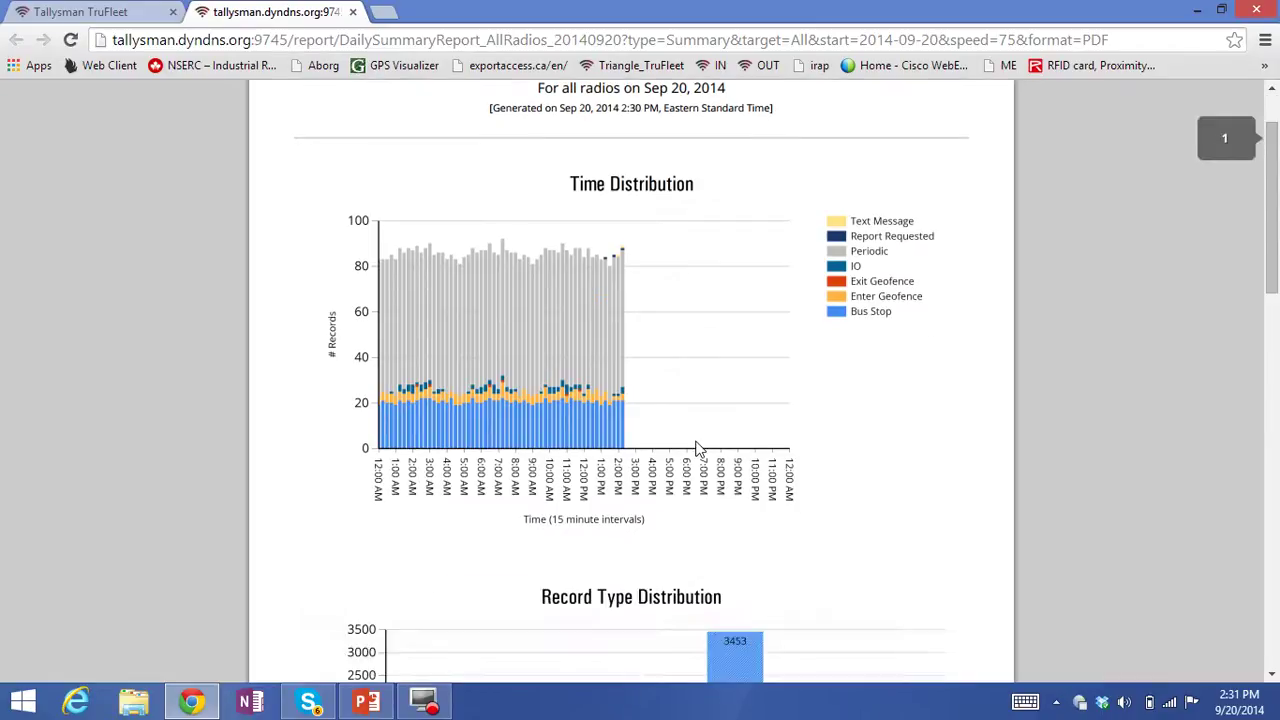
scroll(670, 388, down, 1)
scroll(672, 393, down, 1)
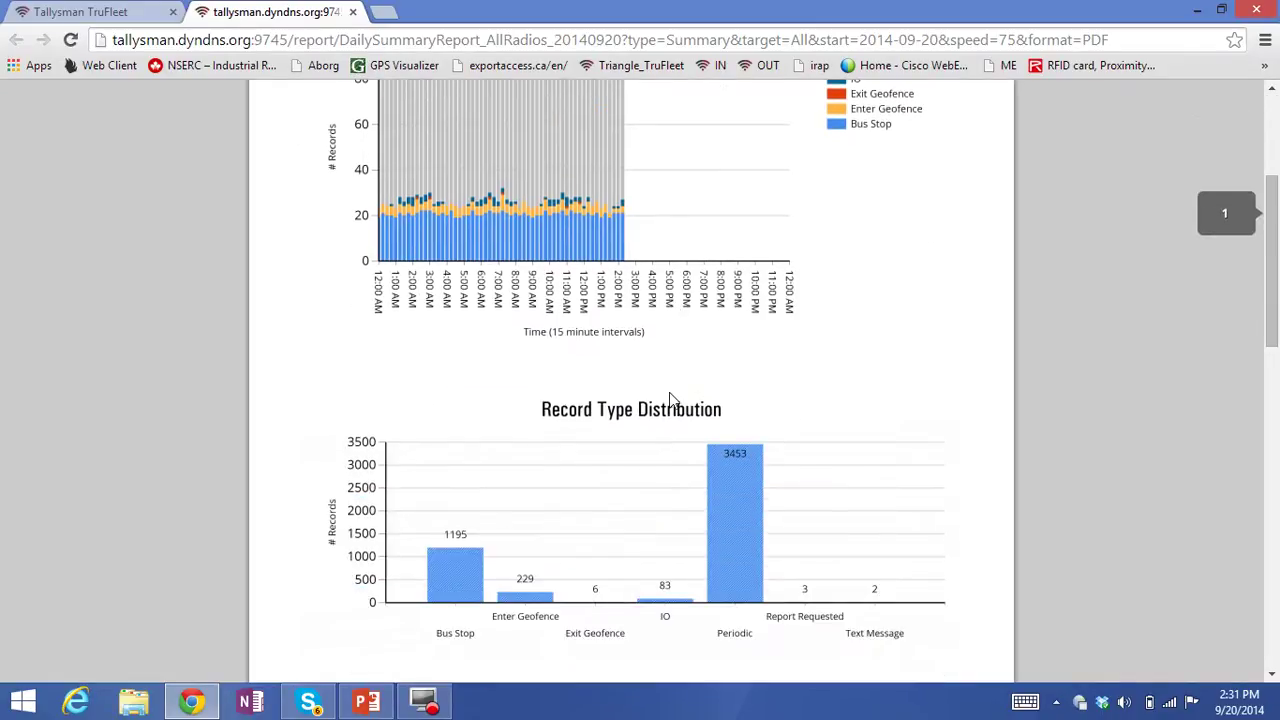
scroll(672, 395, down, 2)
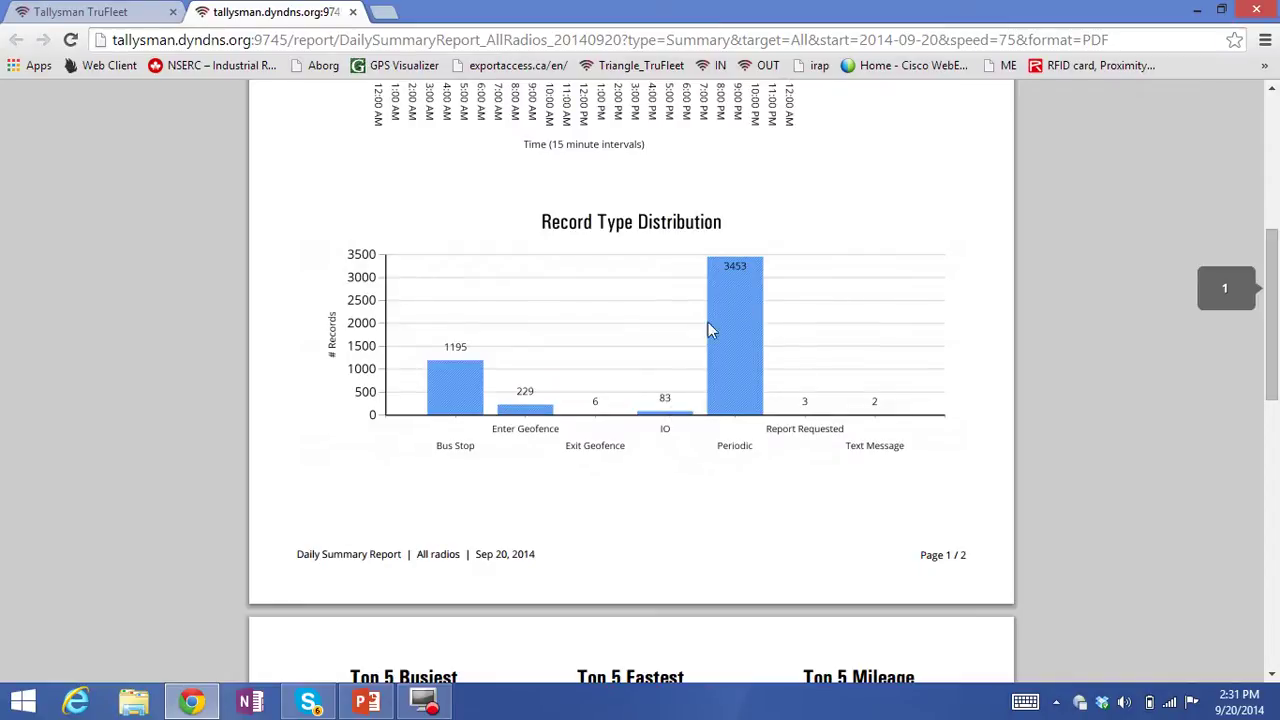
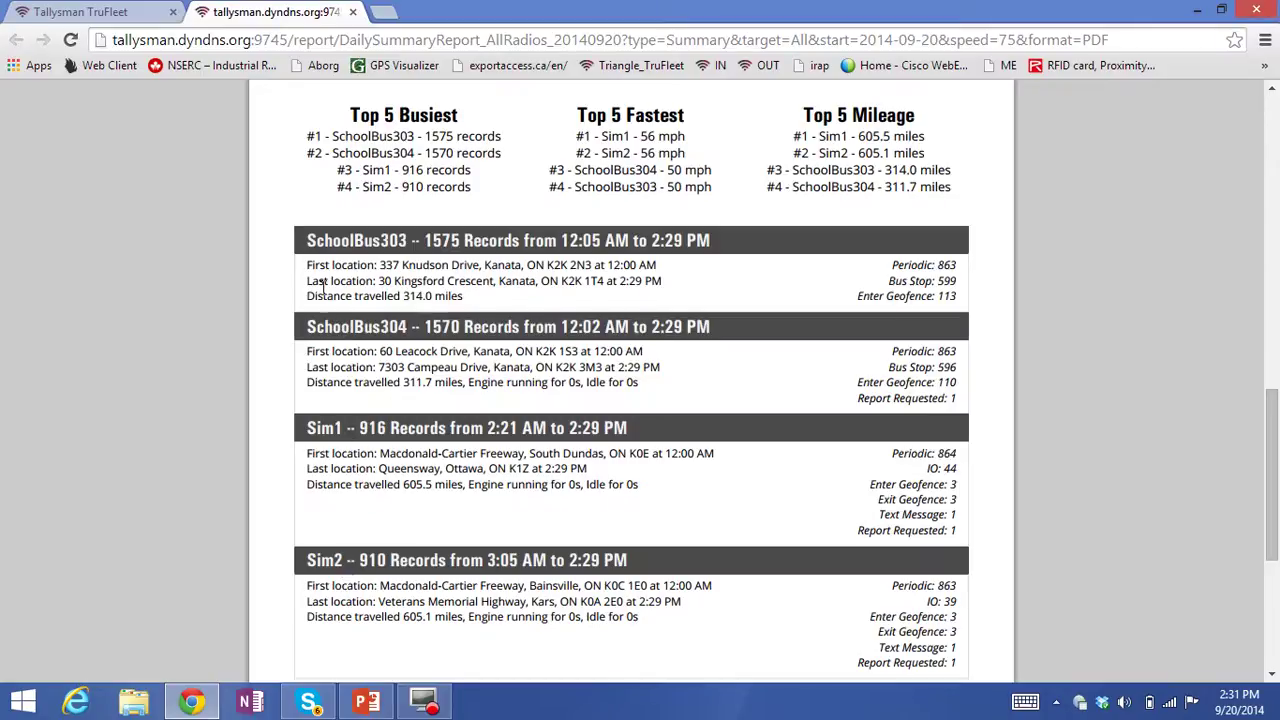
drag(307, 266, 664, 260)
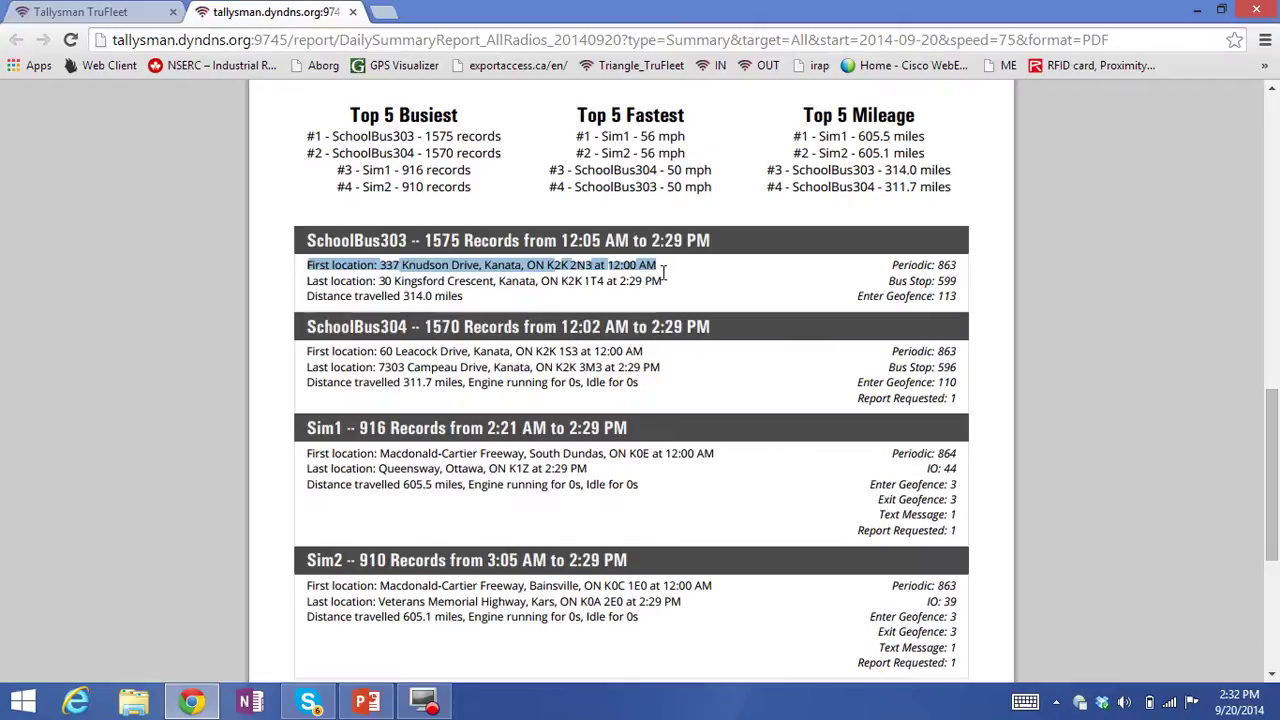
drag(309, 281, 674, 291)
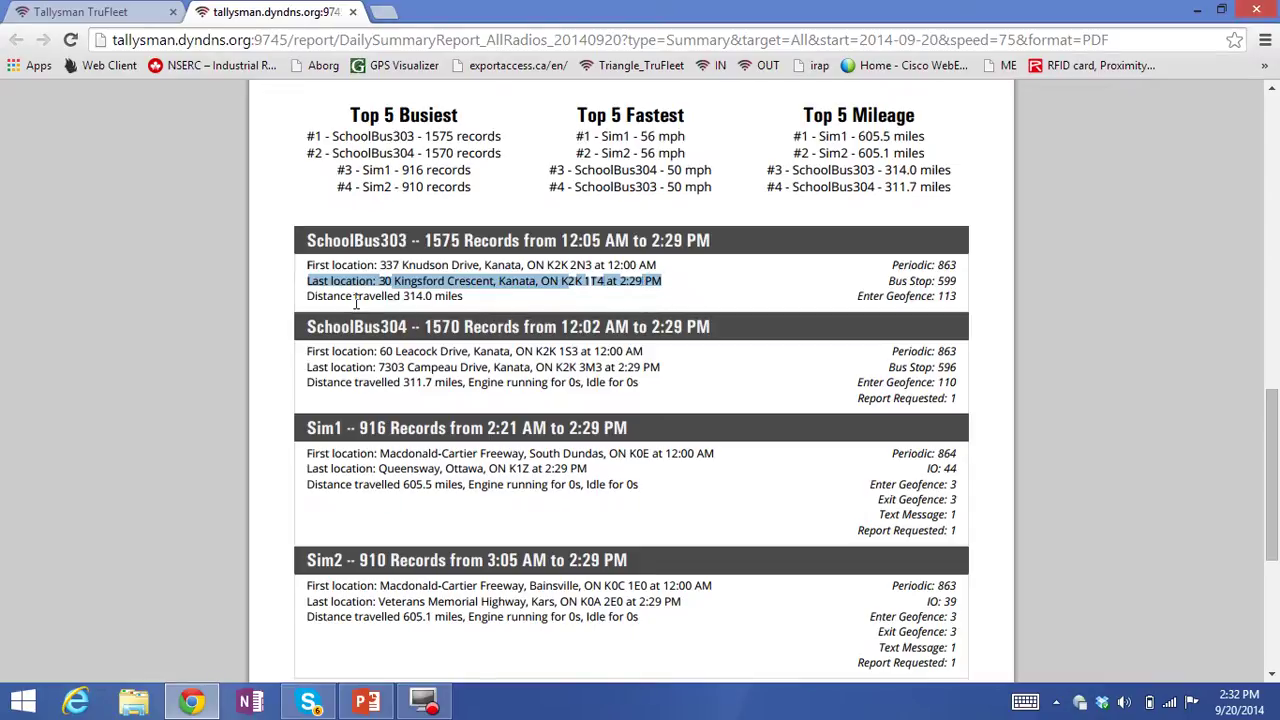
Step: Examine SchoolBus303's distance and record type breakdown and the busiest, fastest and mileage rankings, and close the report
drag(309, 297, 473, 296)
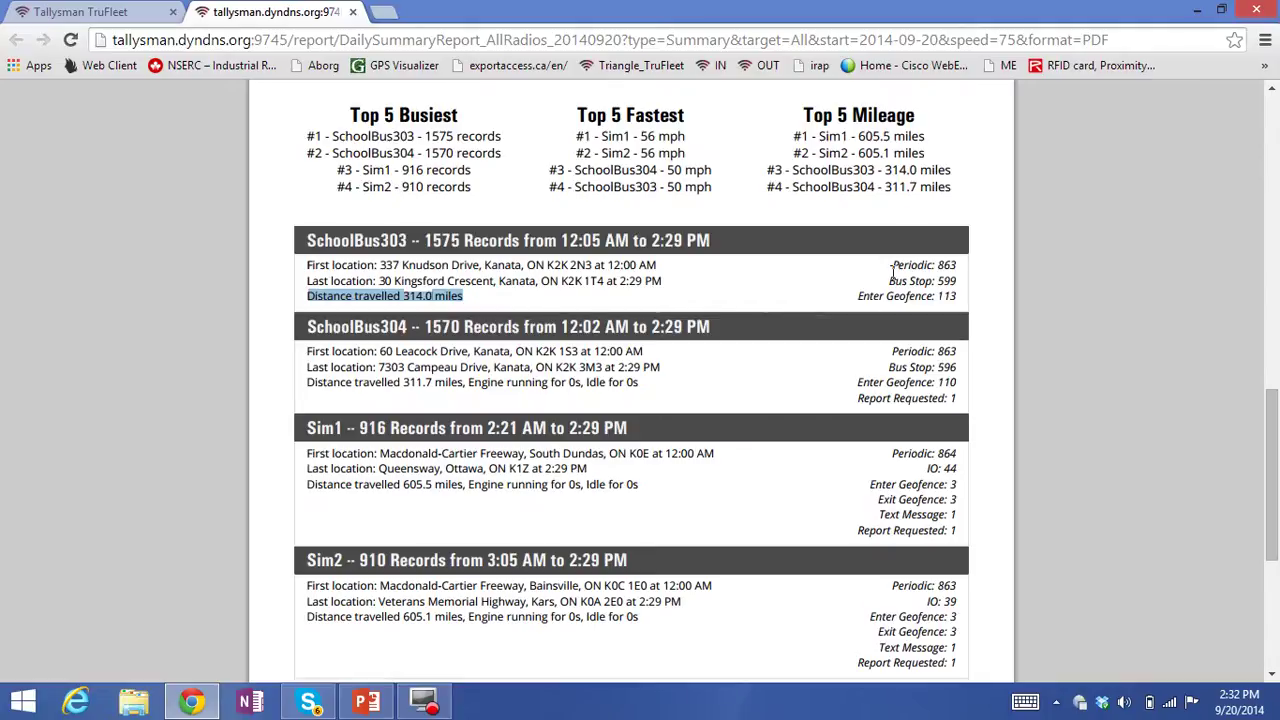
drag(893, 266, 968, 300)
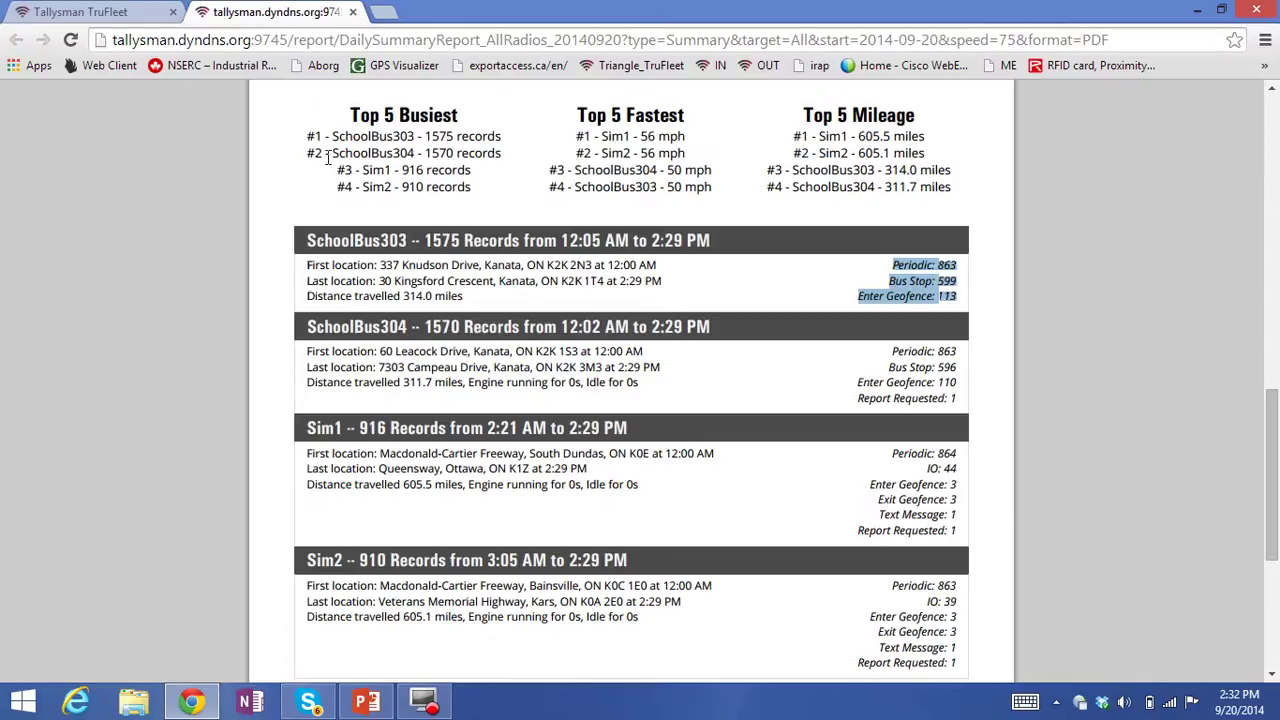
drag(330, 138, 513, 138)
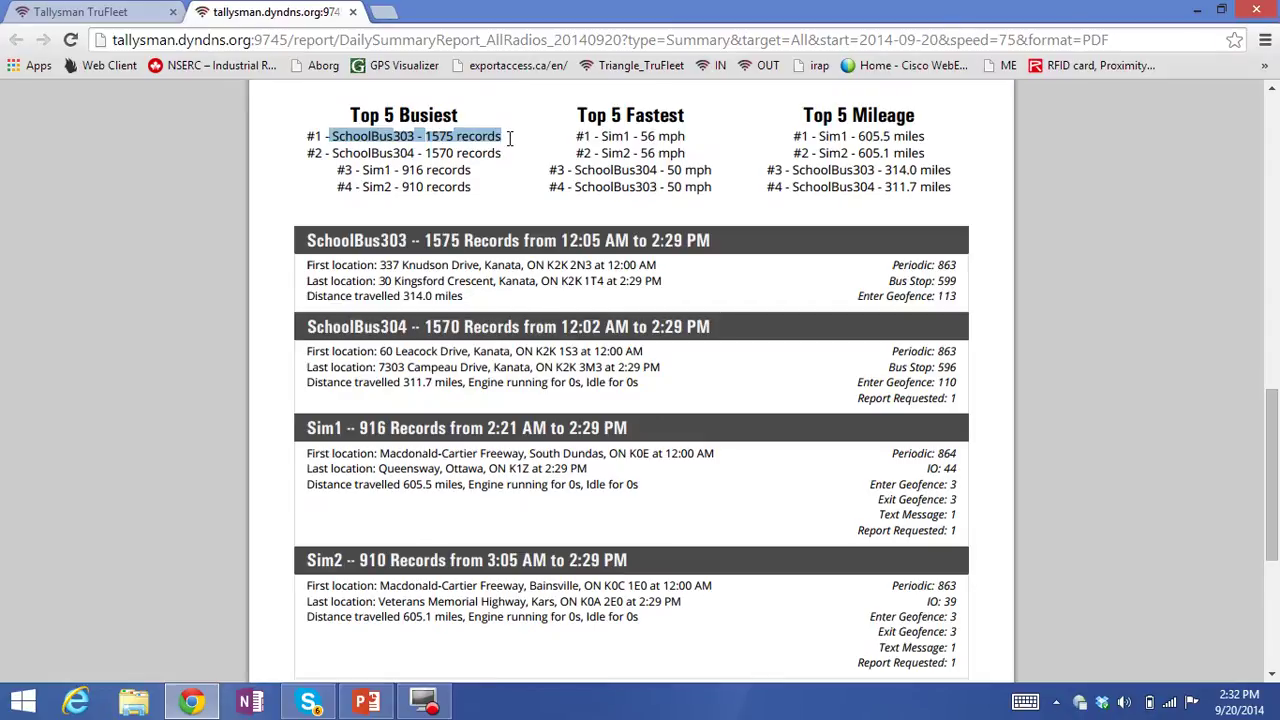
click(580, 139)
drag(598, 137, 706, 148)
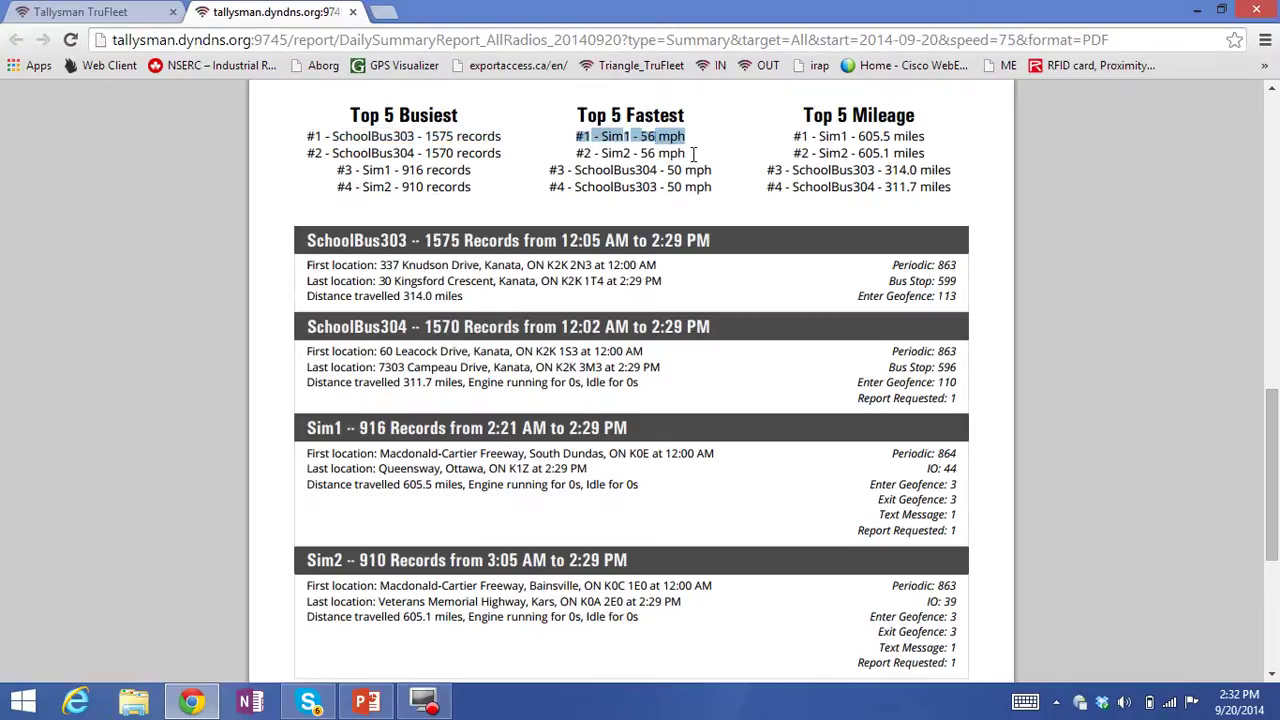
drag(796, 136, 935, 136)
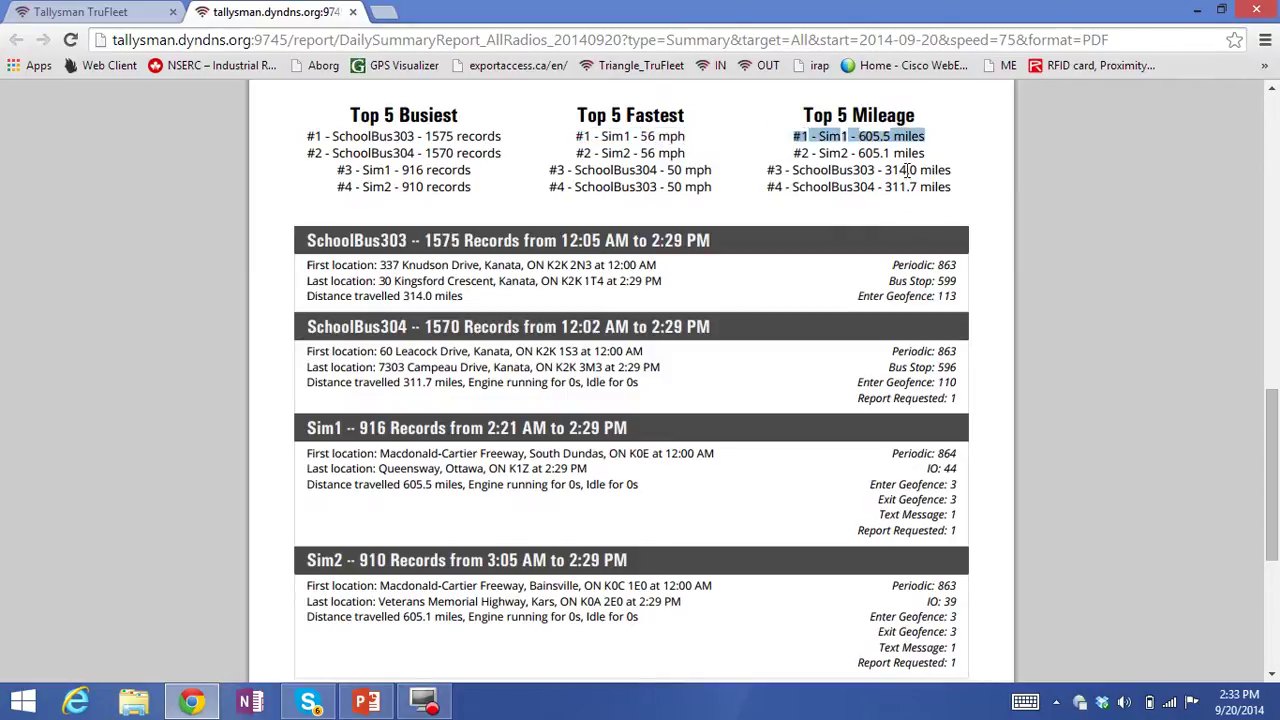
scroll(905, 350, down, 2)
scroll(905, 352, up, 4)
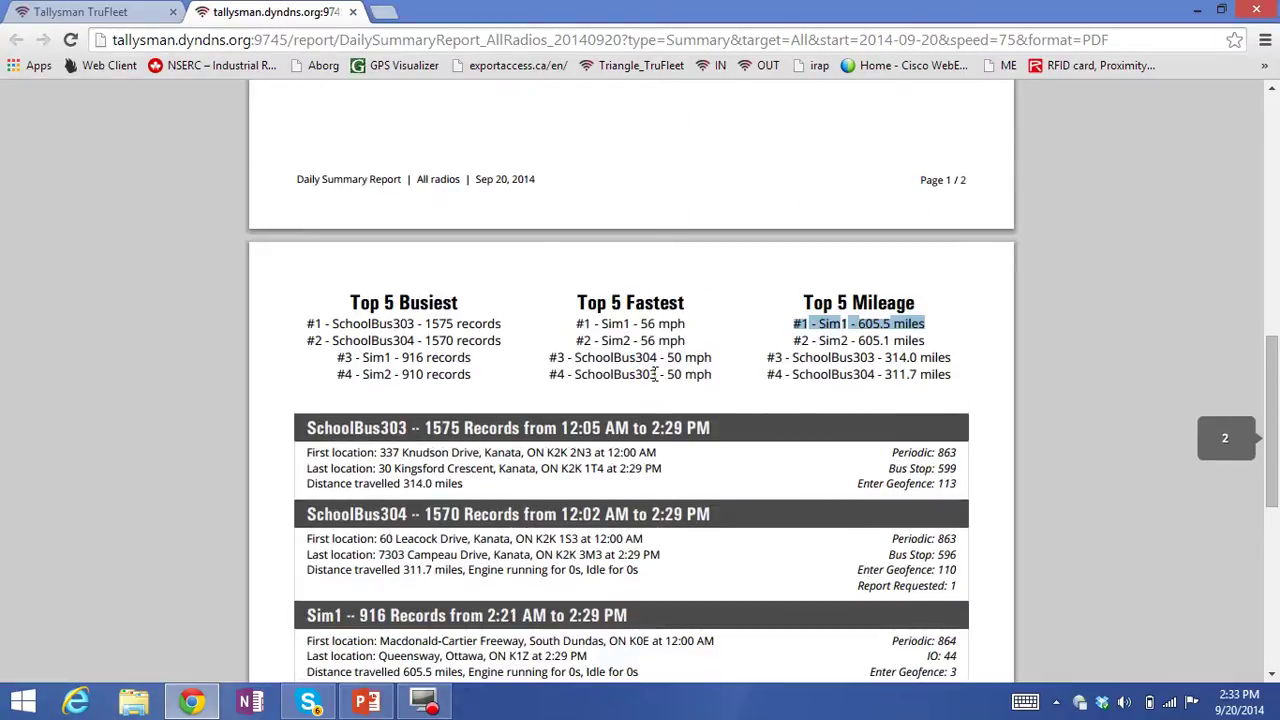
scroll(743, 391, down, 1)
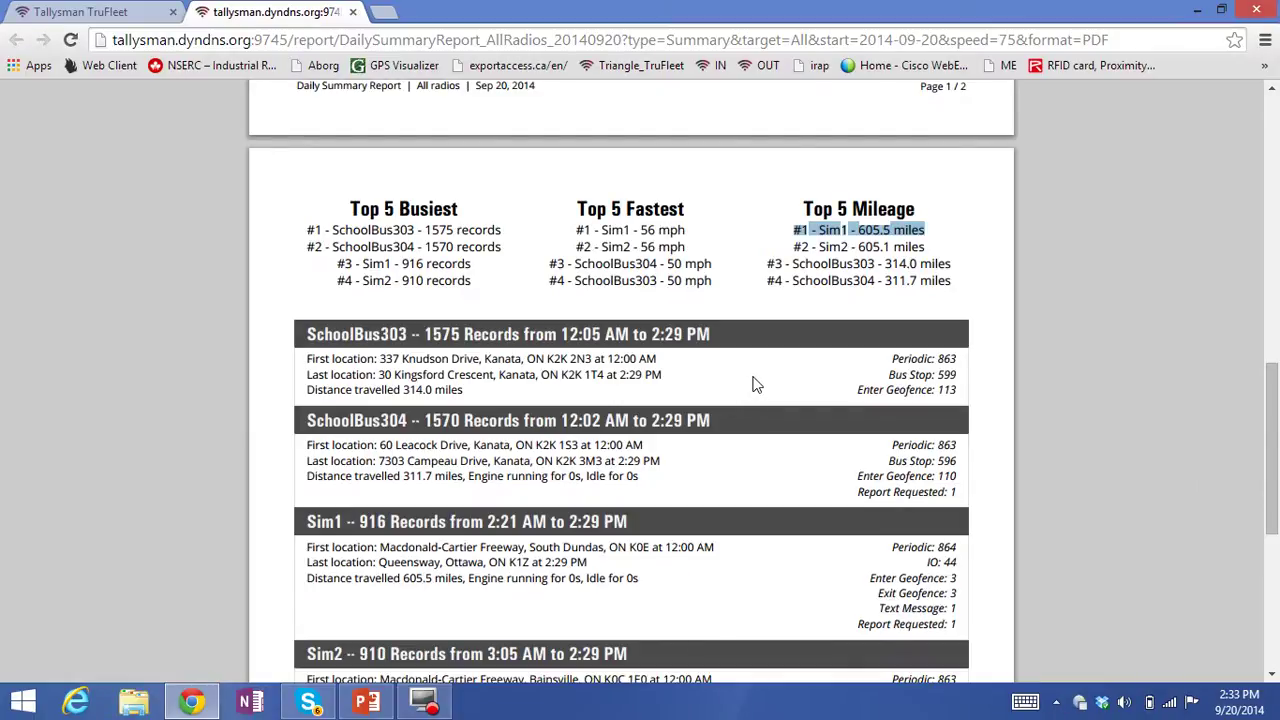
click(354, 12)
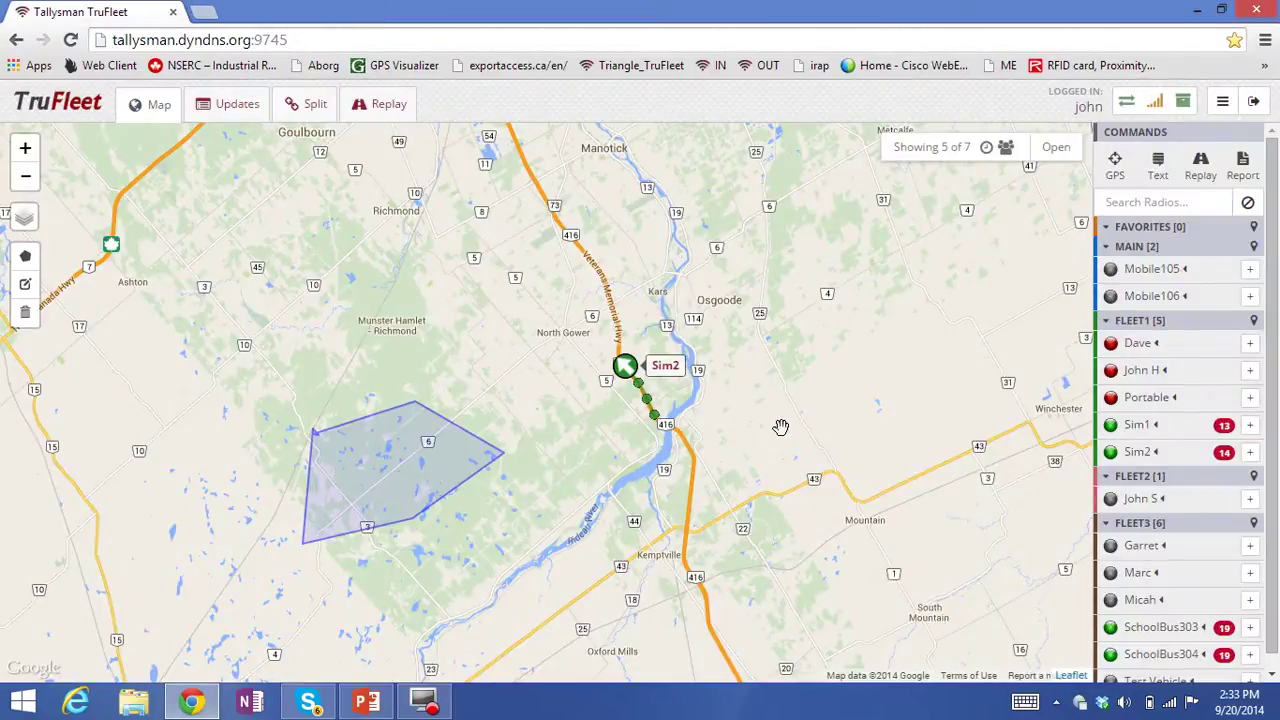
Step: View the radios and geofences on the map around Ottawa and check the archive status indicator
scroll(781, 427, down, 1)
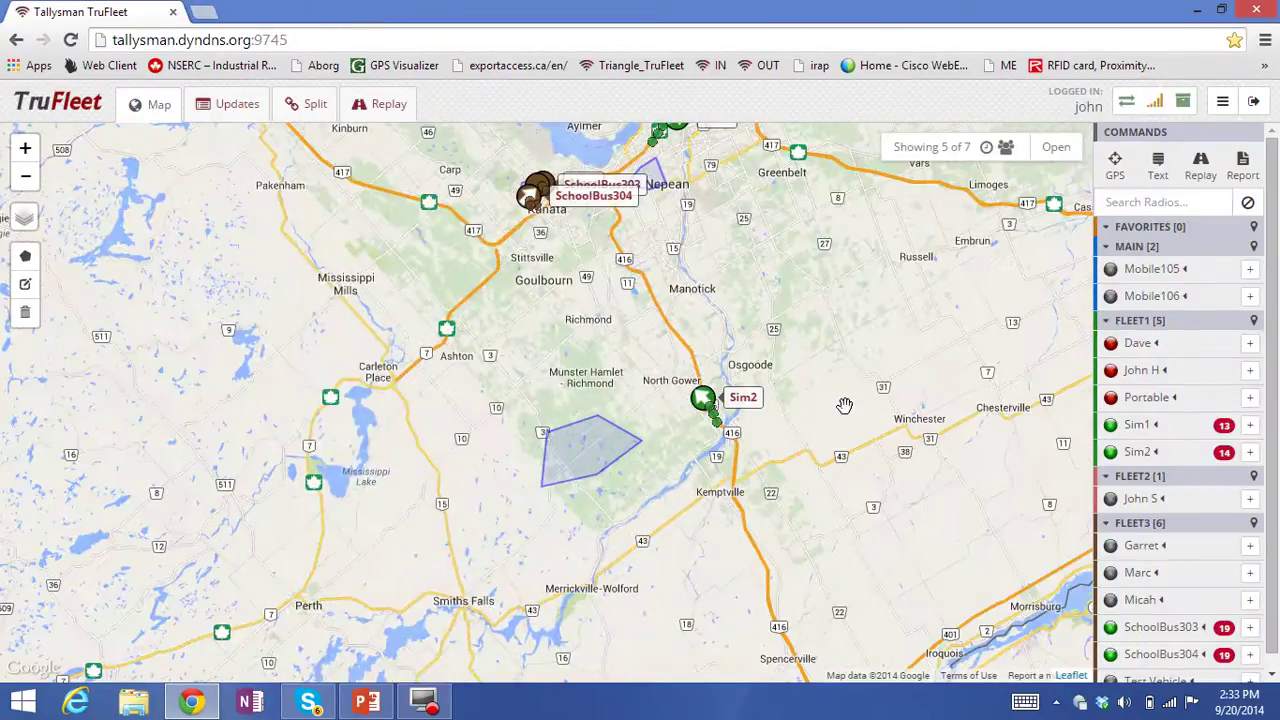
drag(871, 400, 820, 459)
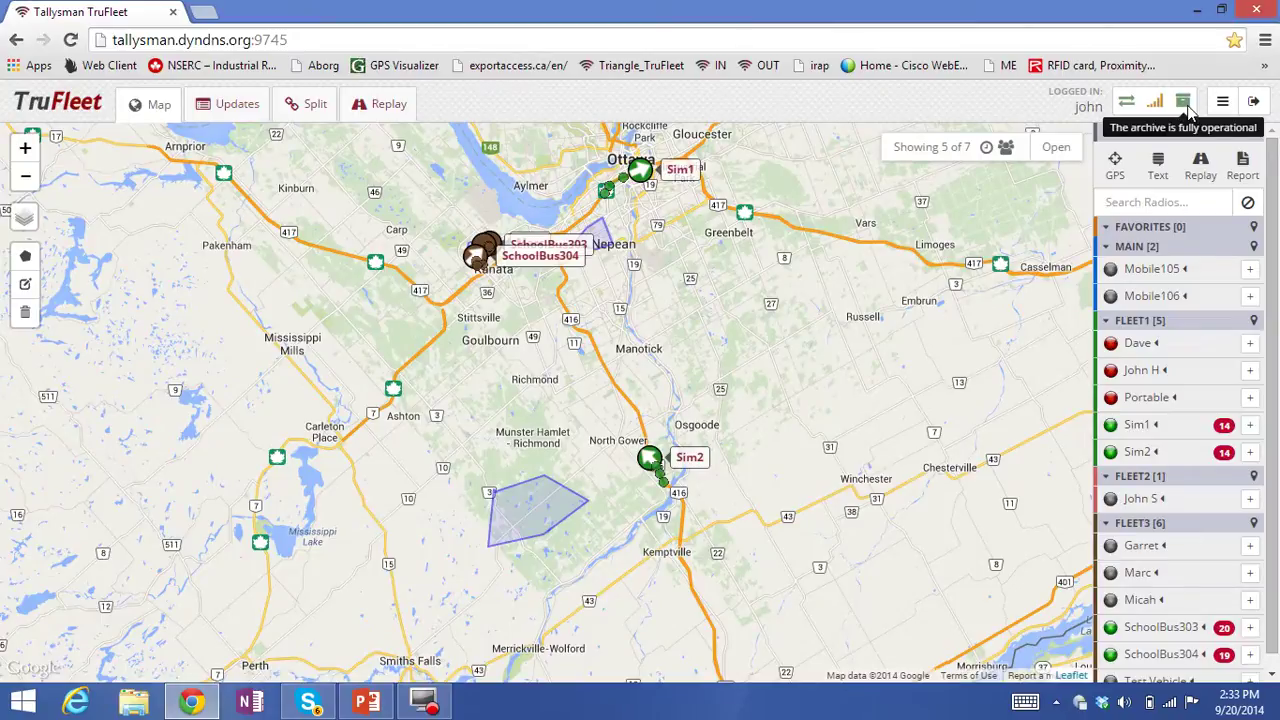
scroll(886, 467, down, 1)
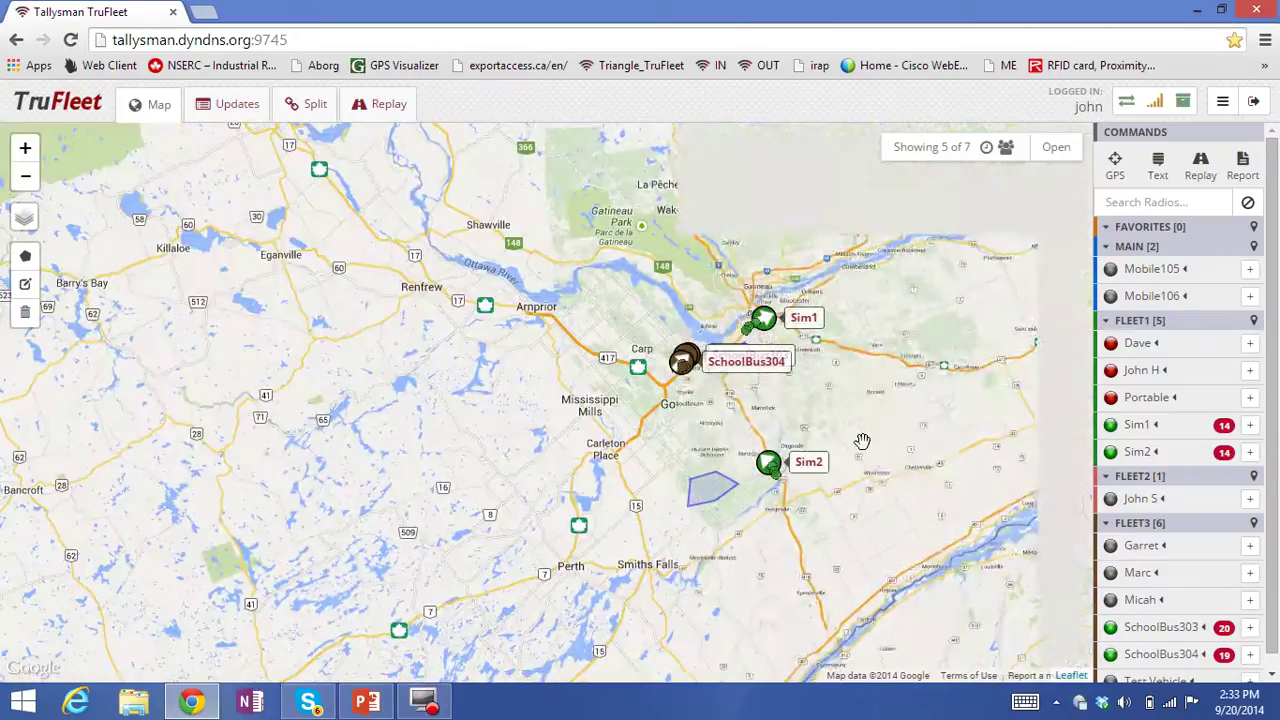
drag(607, 363, 418, 400)
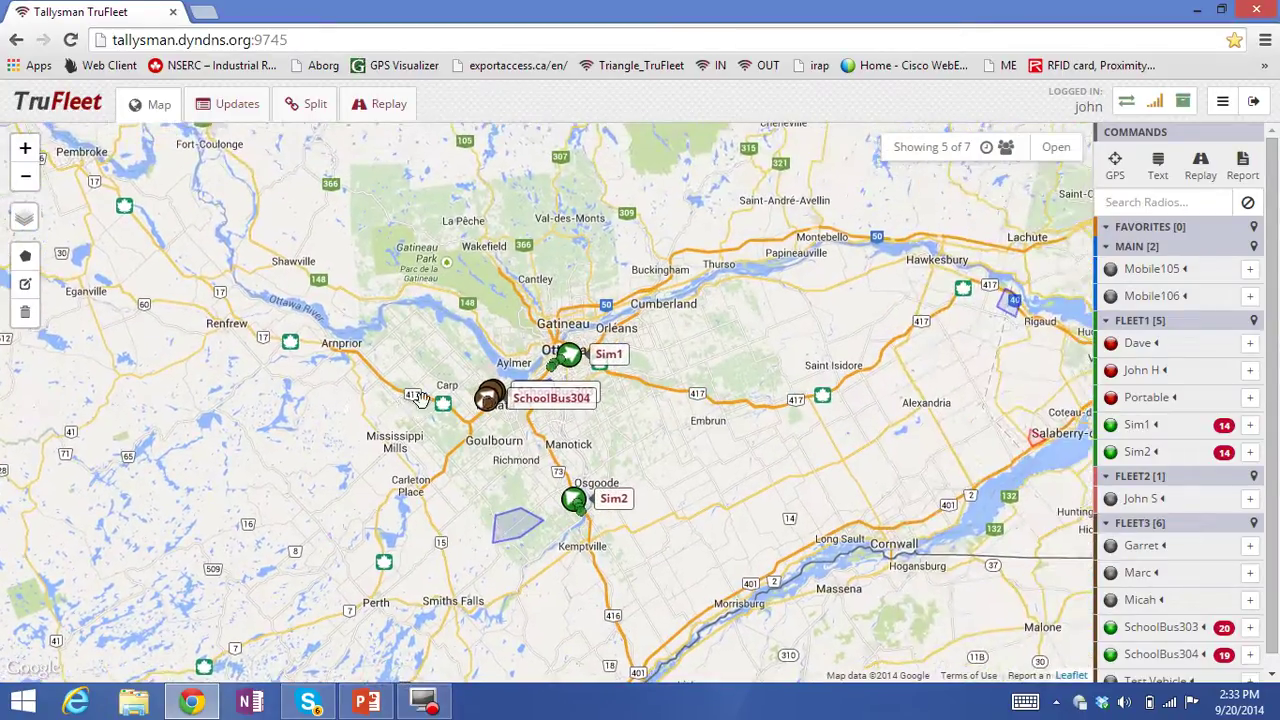
scroll(671, 460, up, 1)
drag(564, 388, 824, 418)
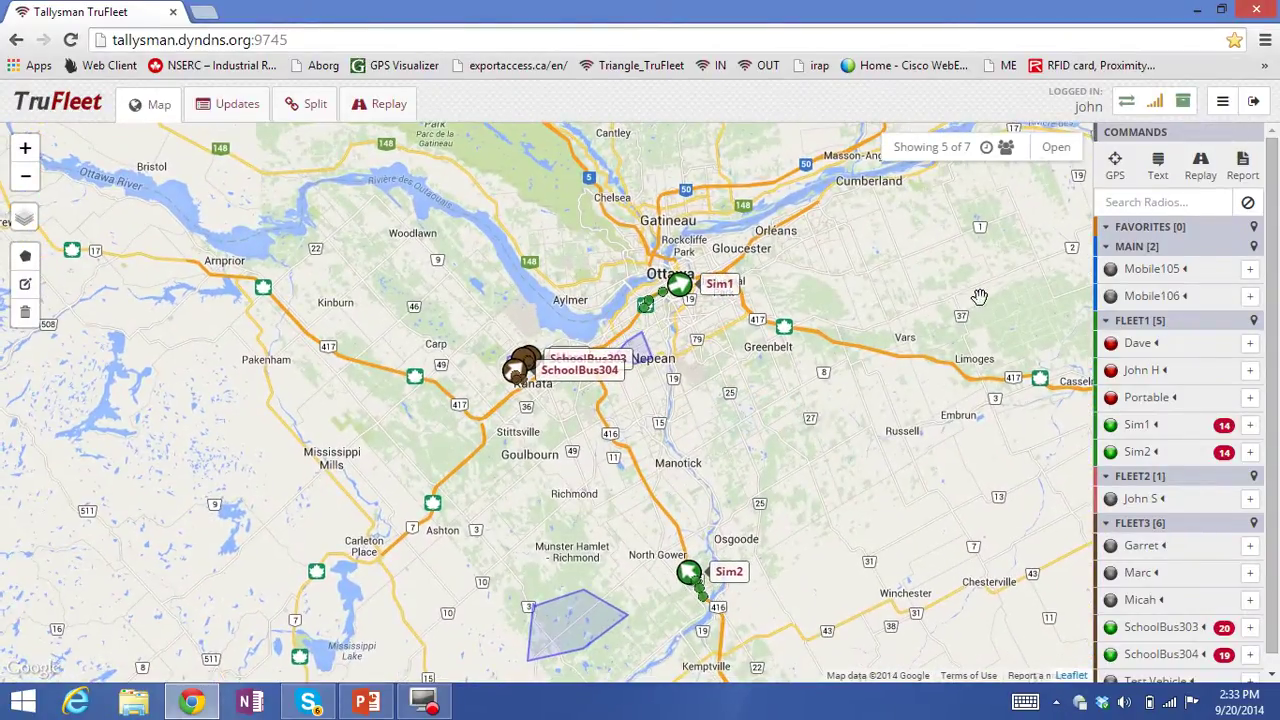
Step: Open the TruFleet help page, browse its sections from supported browsers to following a radio, and close it
click(1224, 102)
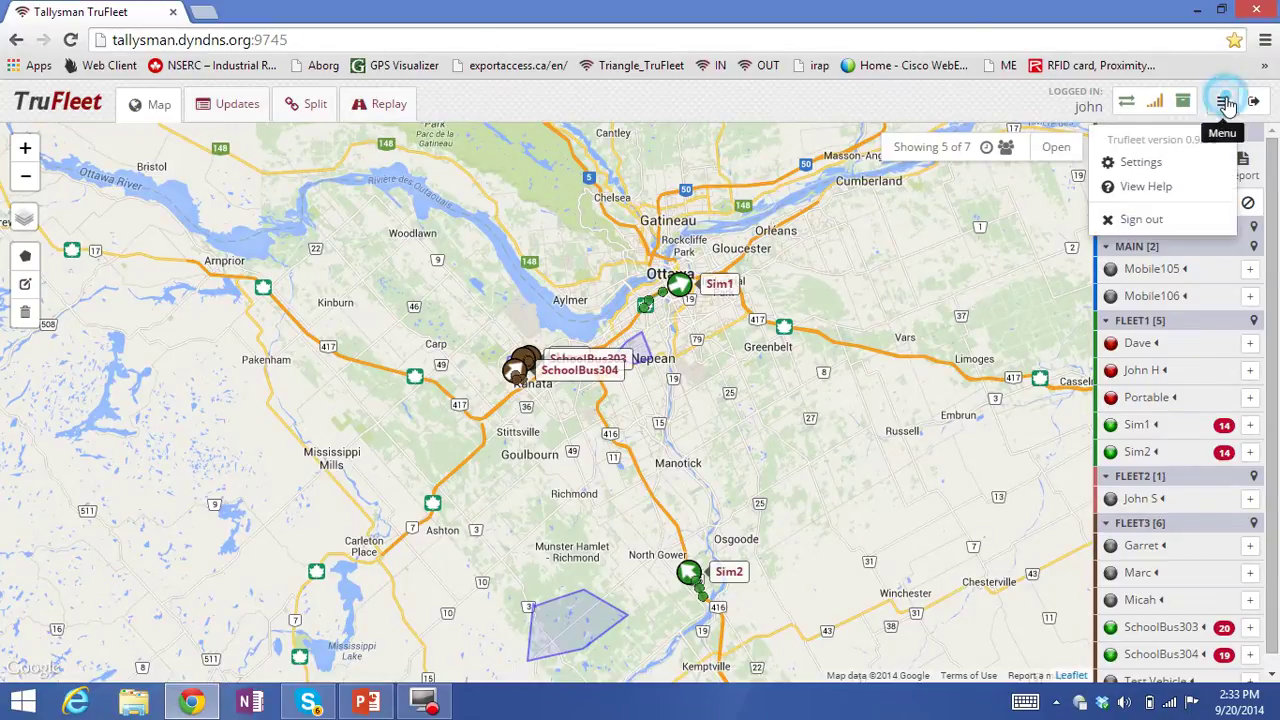
click(1170, 188)
scroll(509, 405, down, 6)
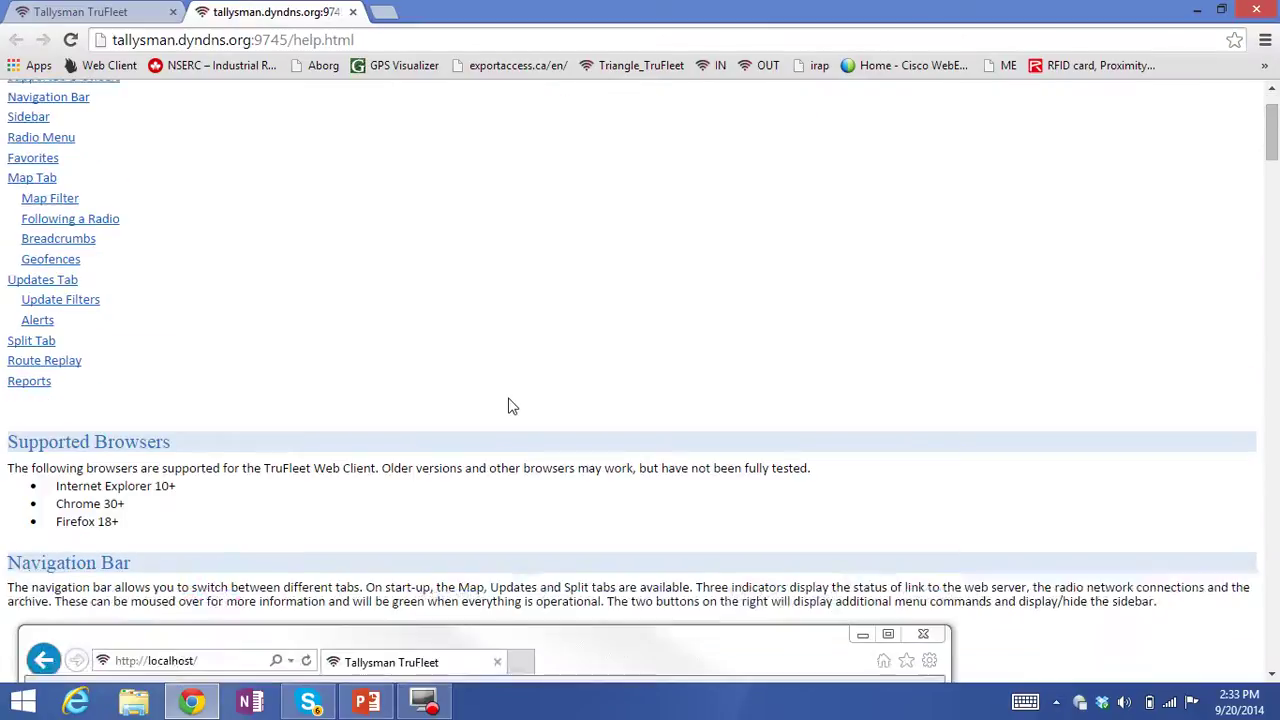
scroll(509, 405, down, 7)
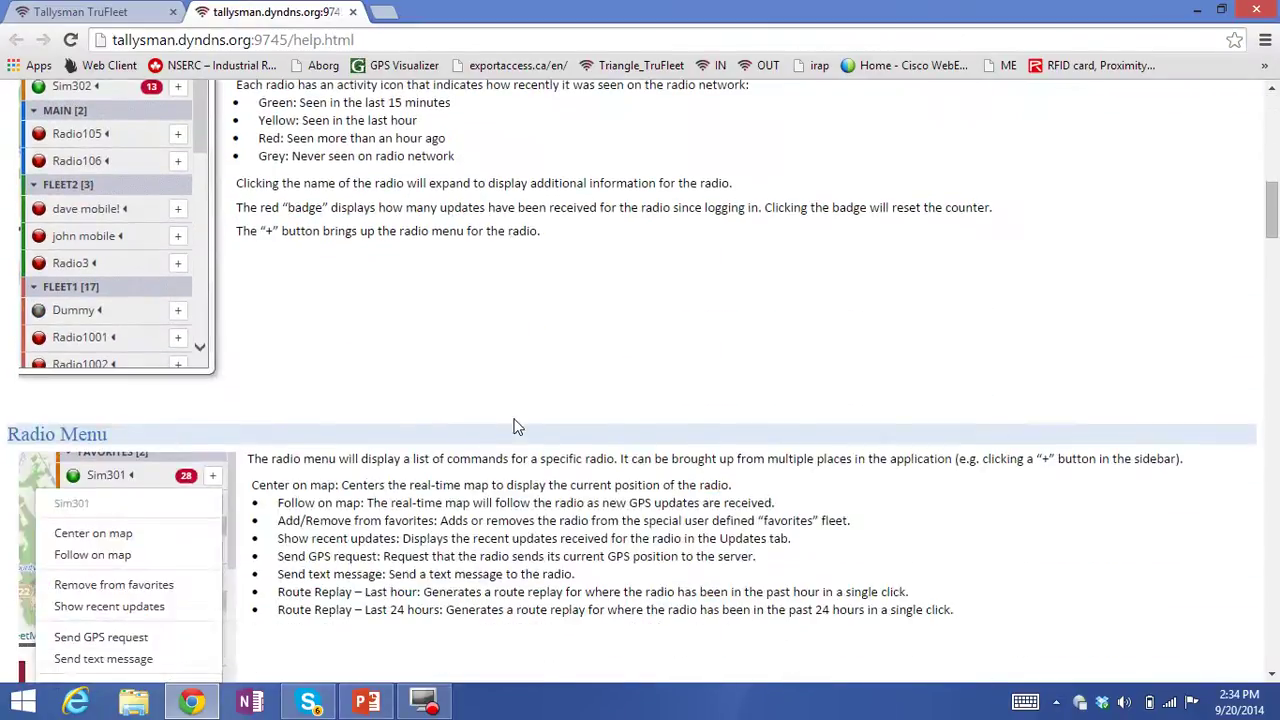
scroll(535, 431, down, 3)
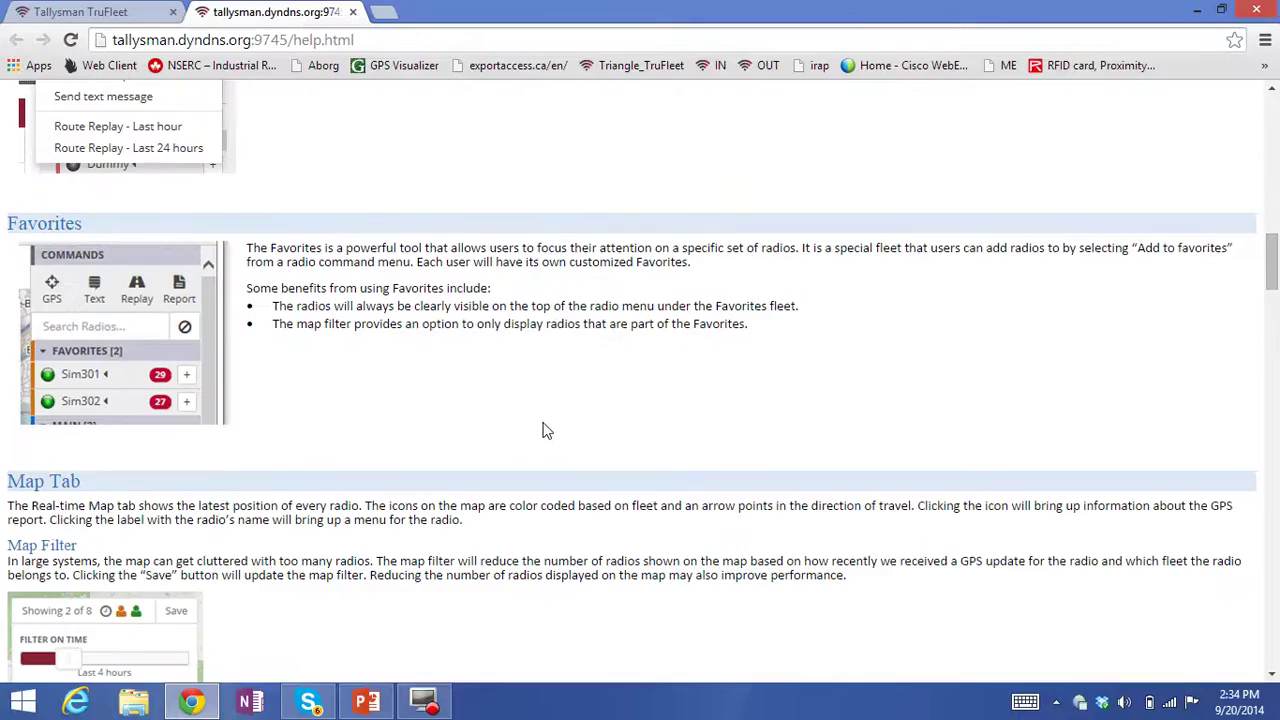
scroll(547, 430, down, 3)
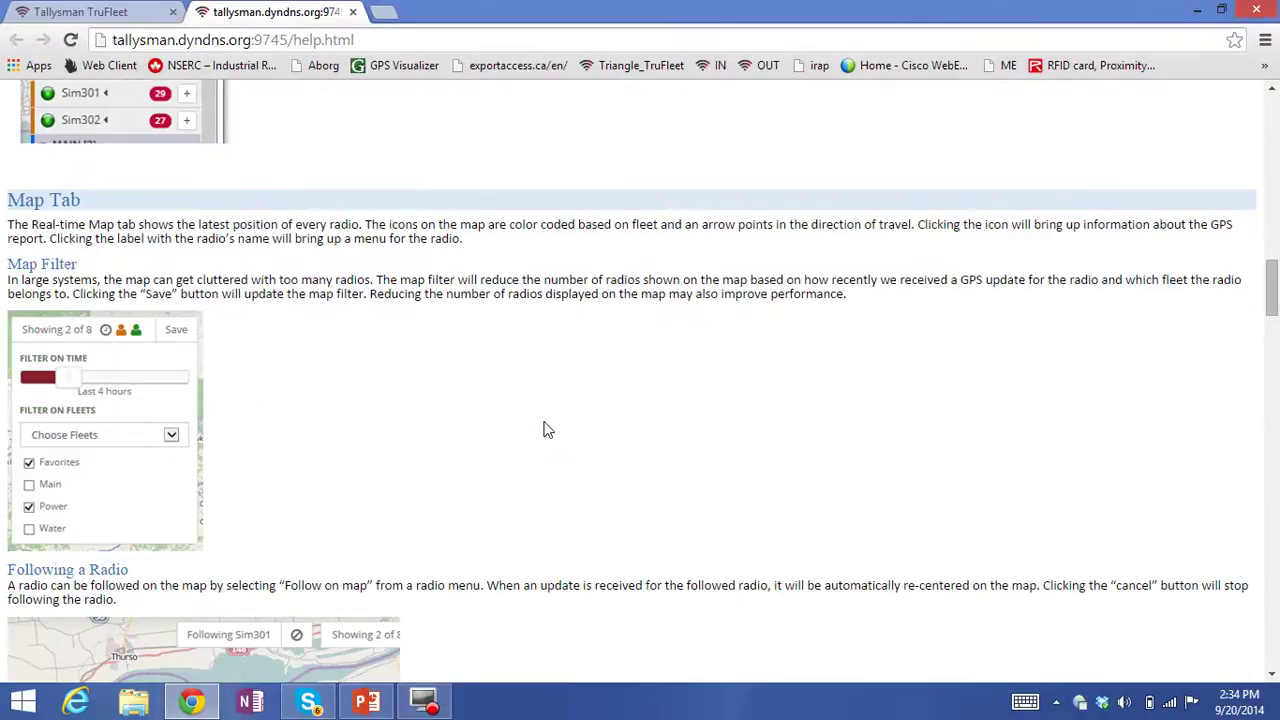
scroll(547, 430, down, 2)
scroll(547, 430, up, 5)
click(355, 13)
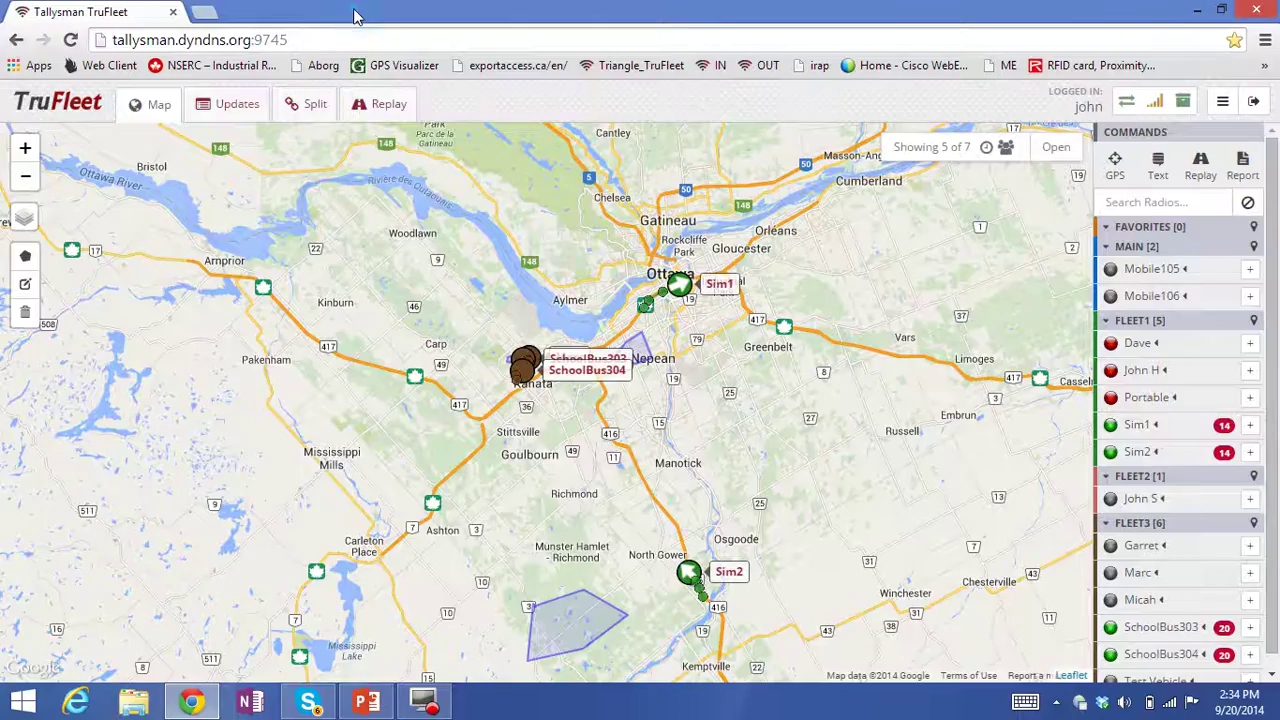
Step: Review the application settings, including the replay play speed options, label script codes, display units and miscellaneous options, and save them
click(1222, 103)
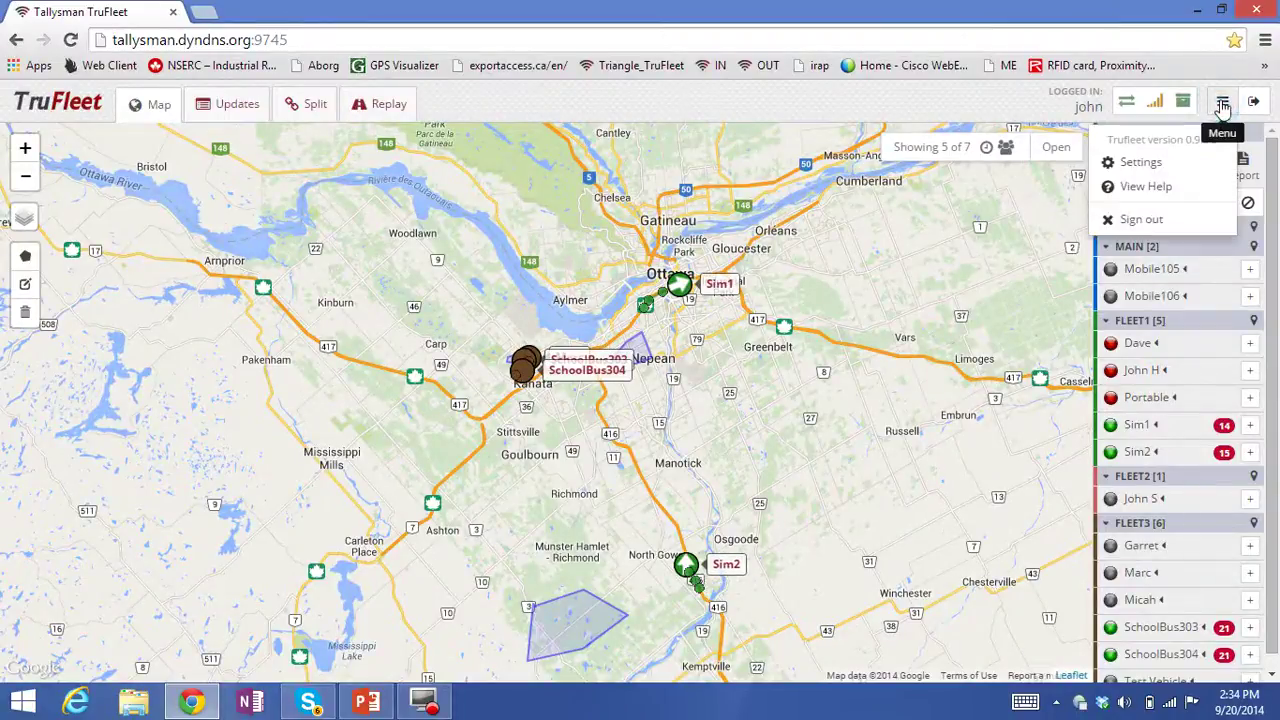
click(1128, 168)
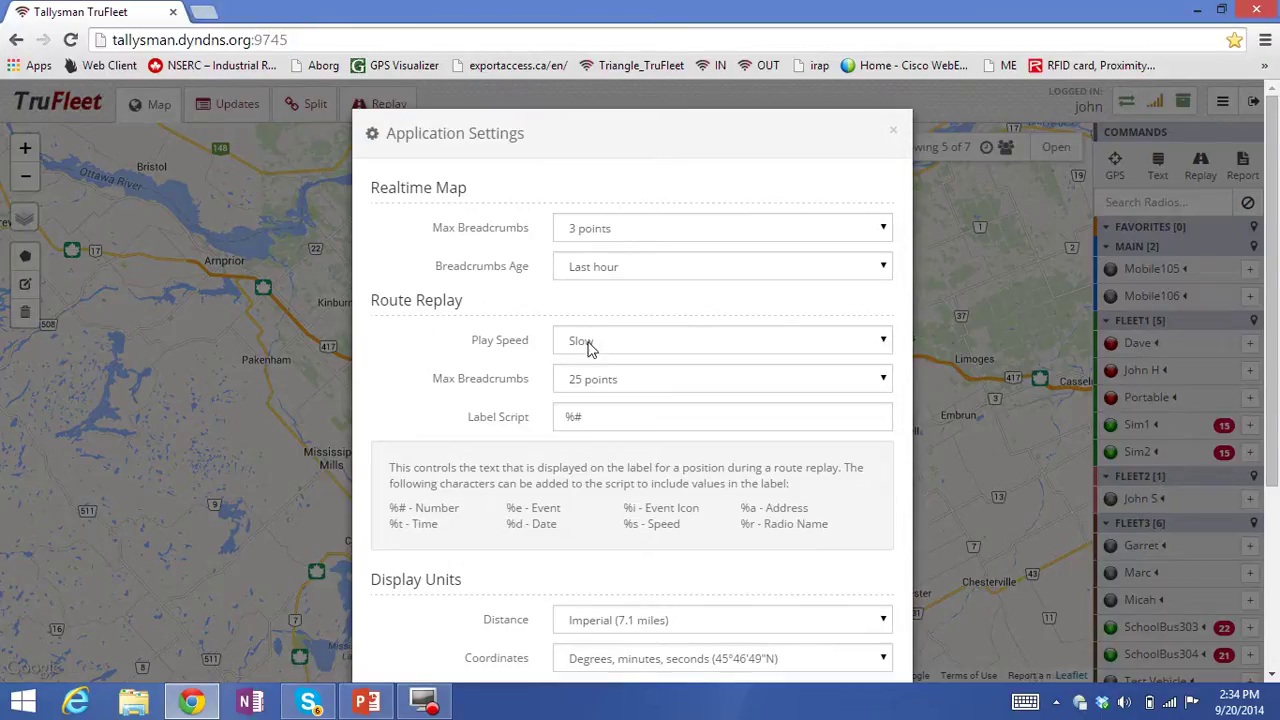
click(886, 342)
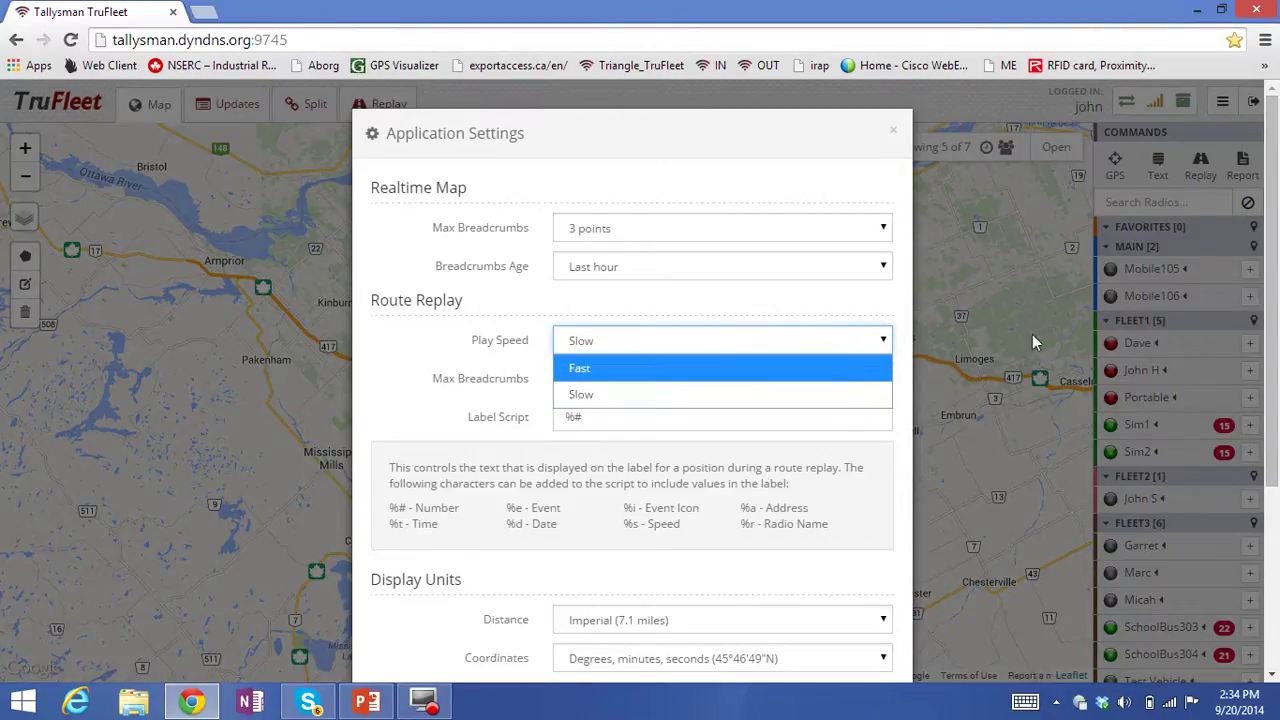
click(993, 368)
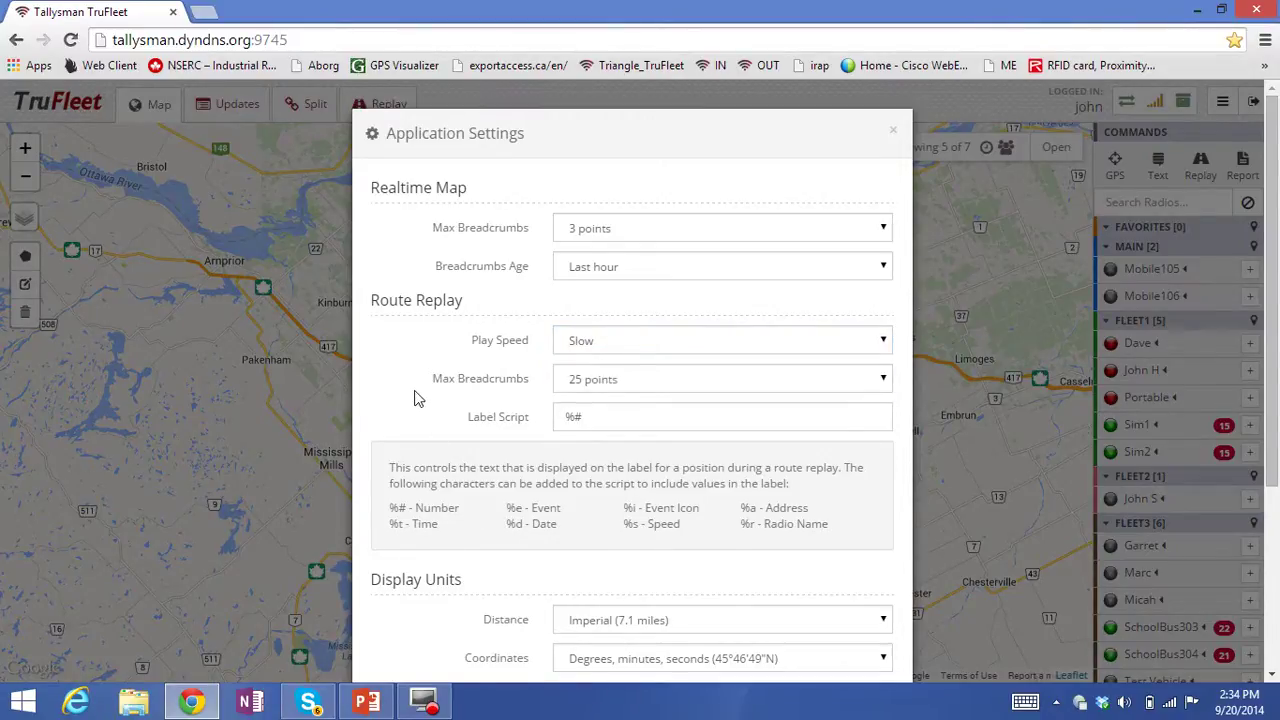
scroll(415, 410, down, 1)
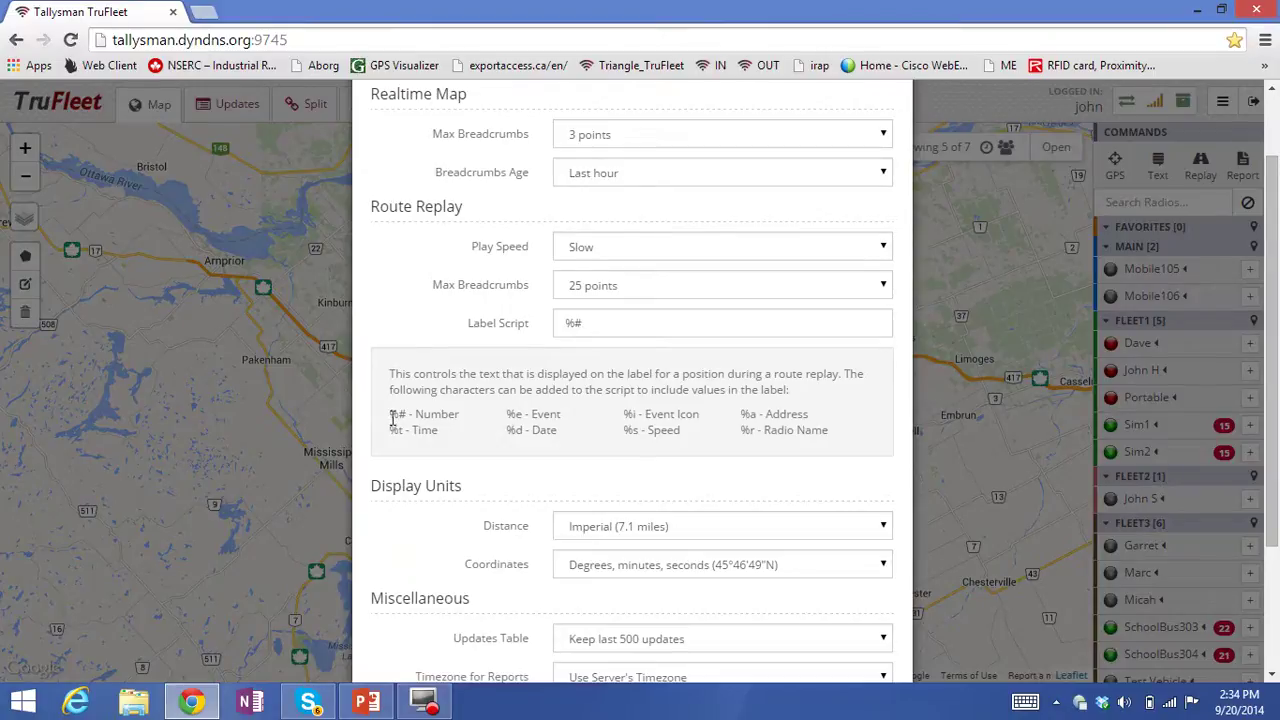
drag(391, 416, 789, 445)
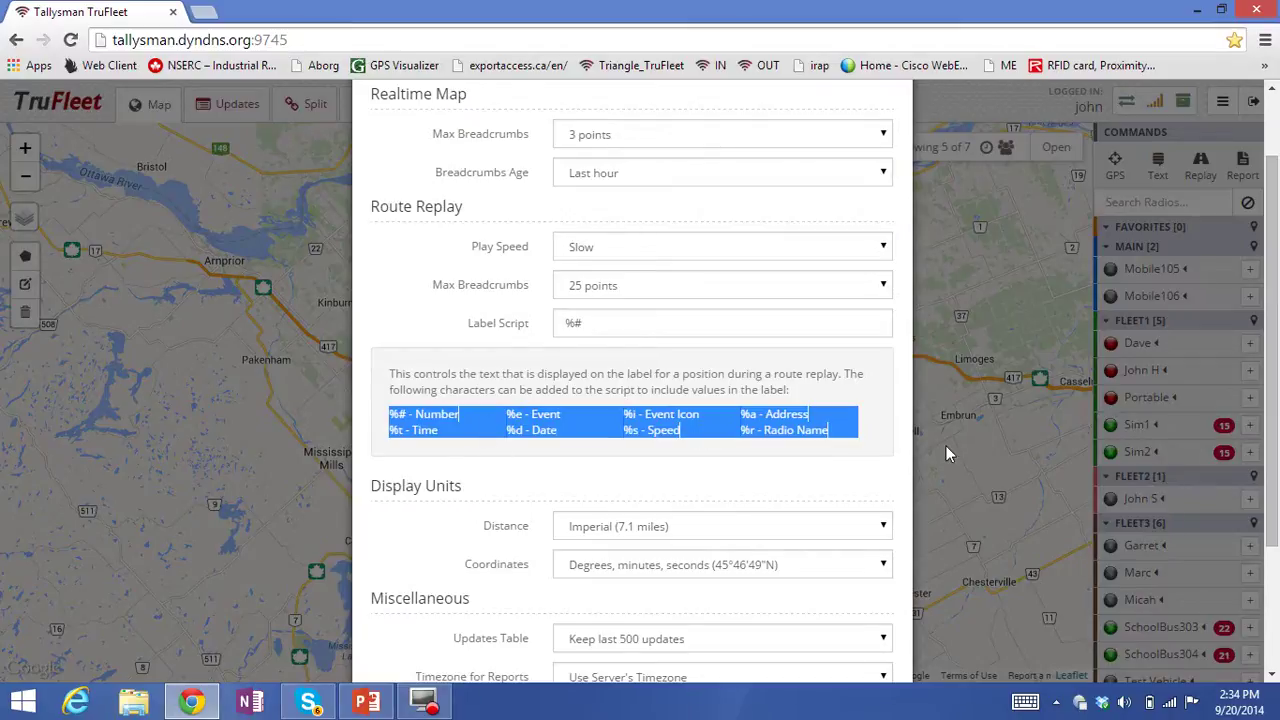
scroll(946, 446, down, 2)
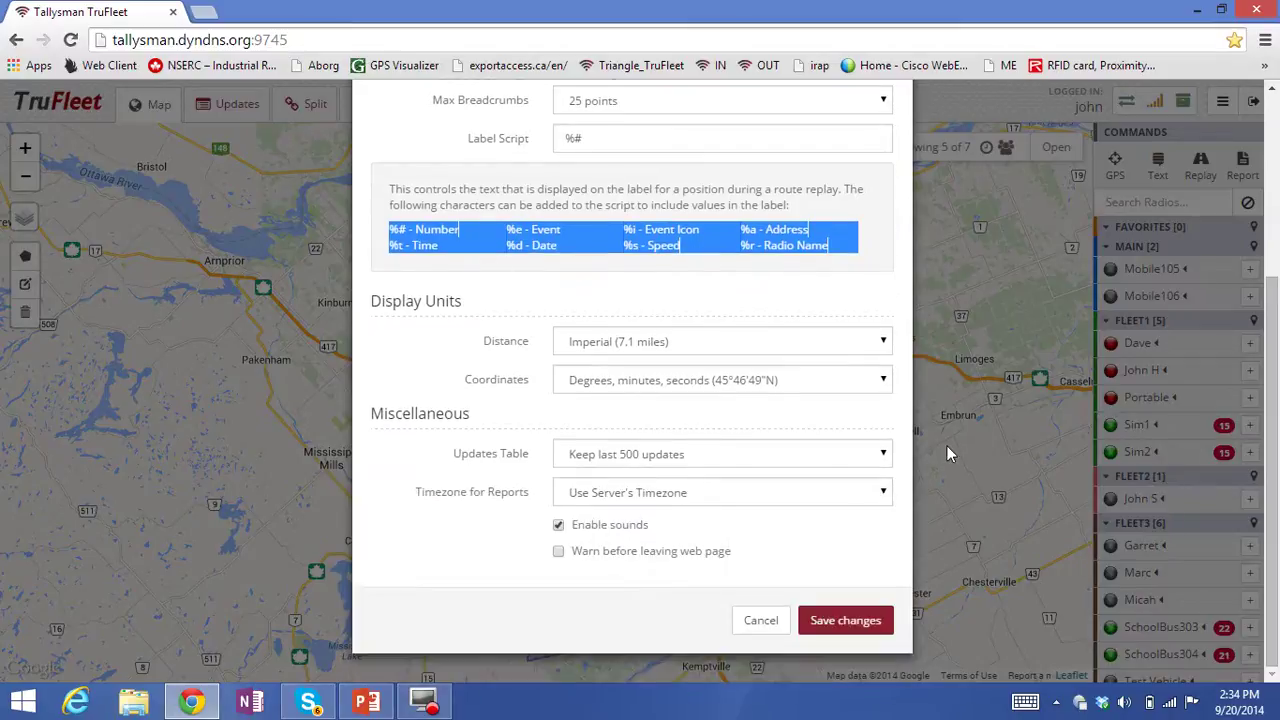
click(840, 622)
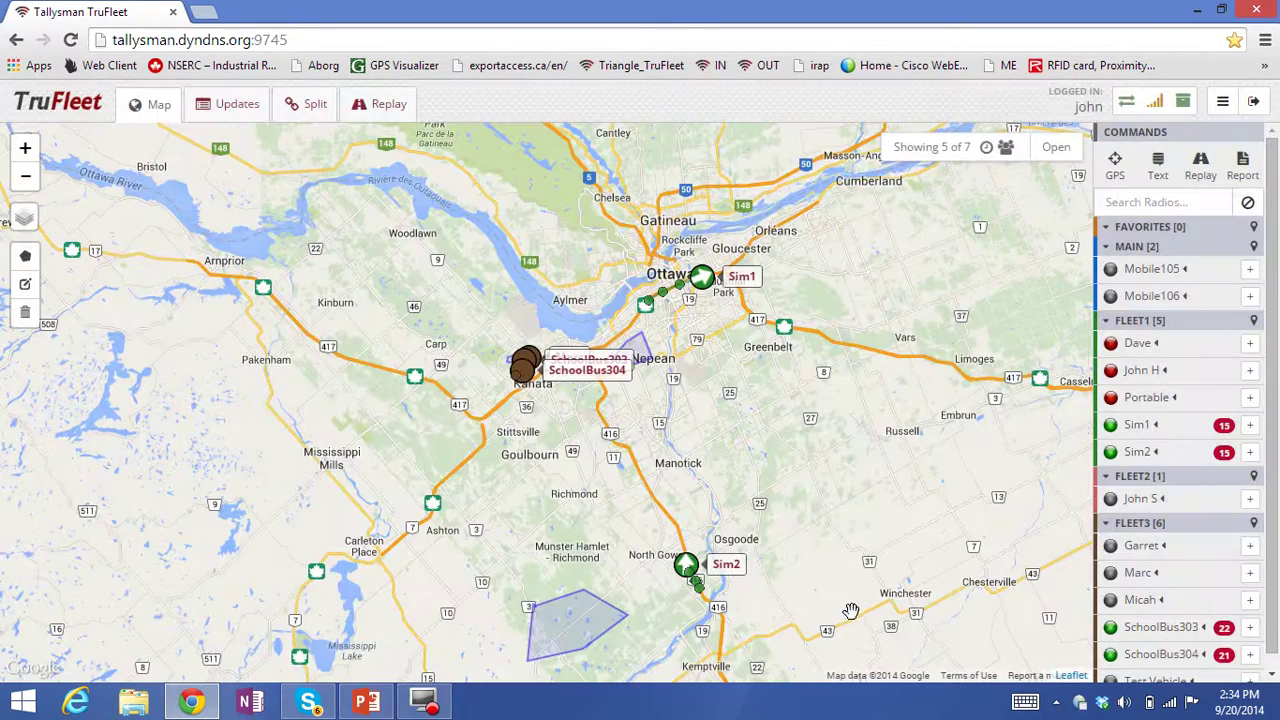
scroll(883, 533, down, 1)
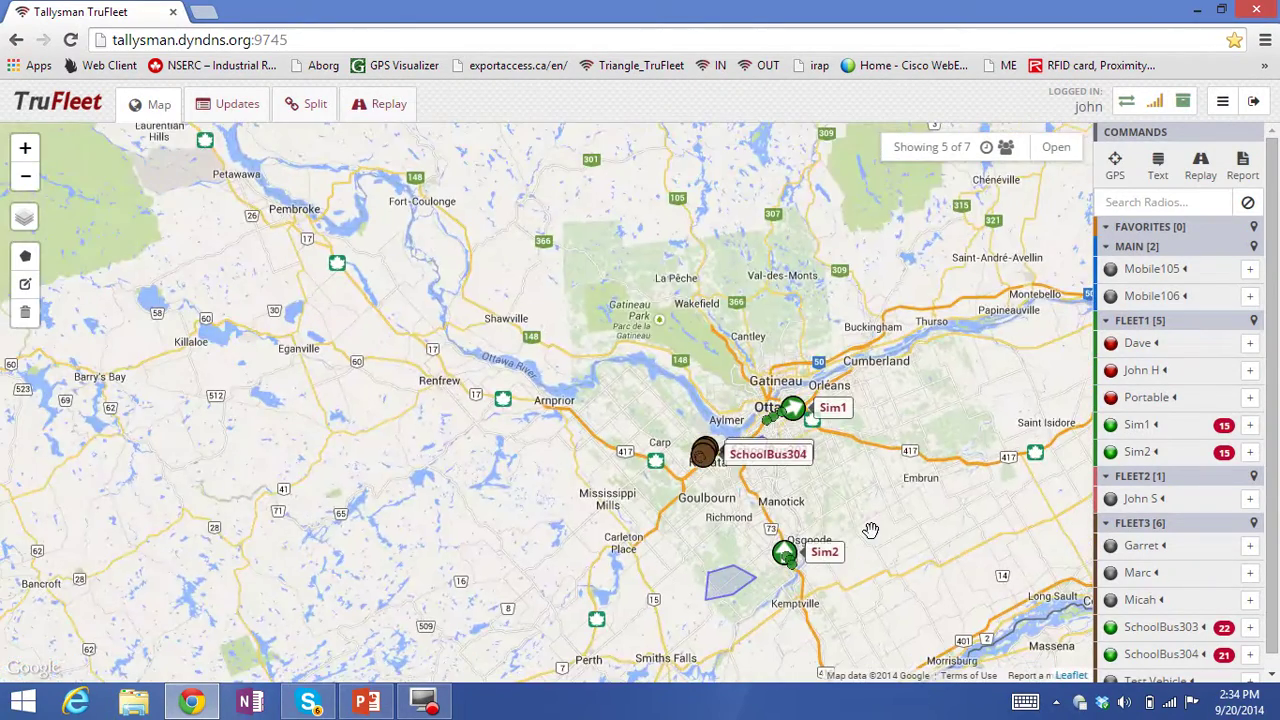
scroll(871, 529, down, 1)
drag(813, 541, 587, 211)
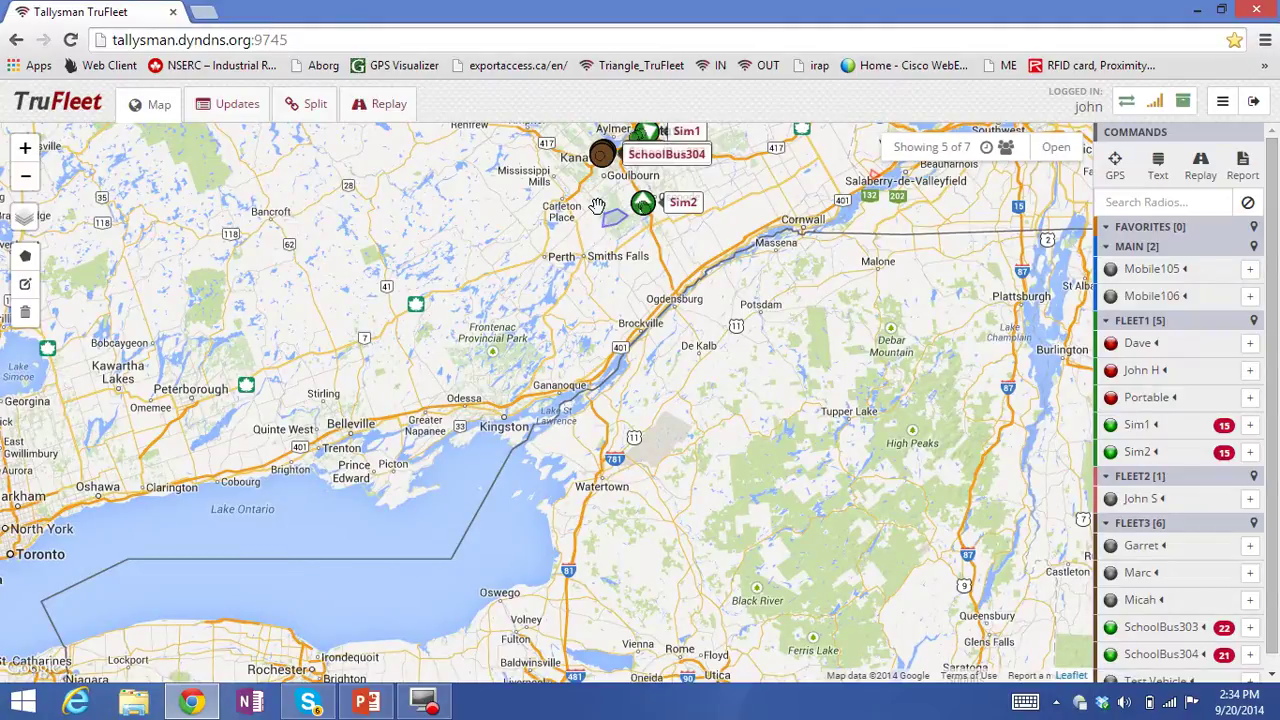
Step: Switch to the PowerPoint slide show and advance to the contact information slide
click(366, 702)
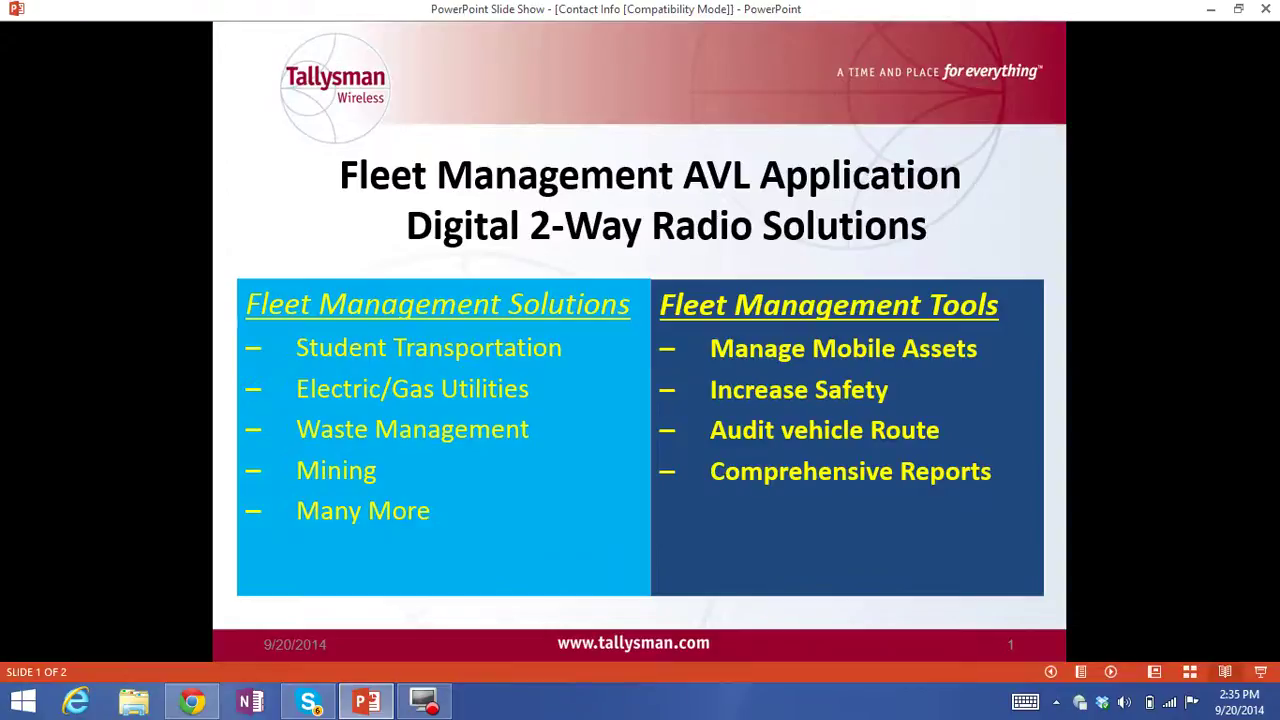
key(Right)
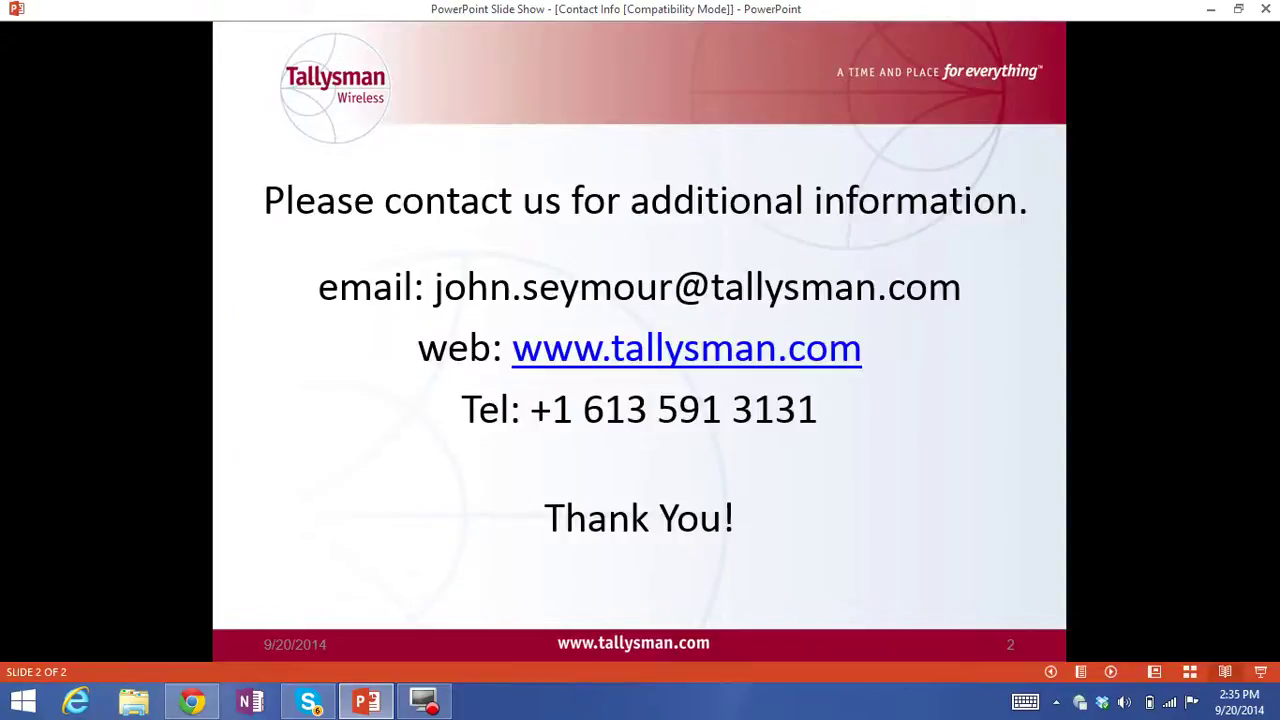